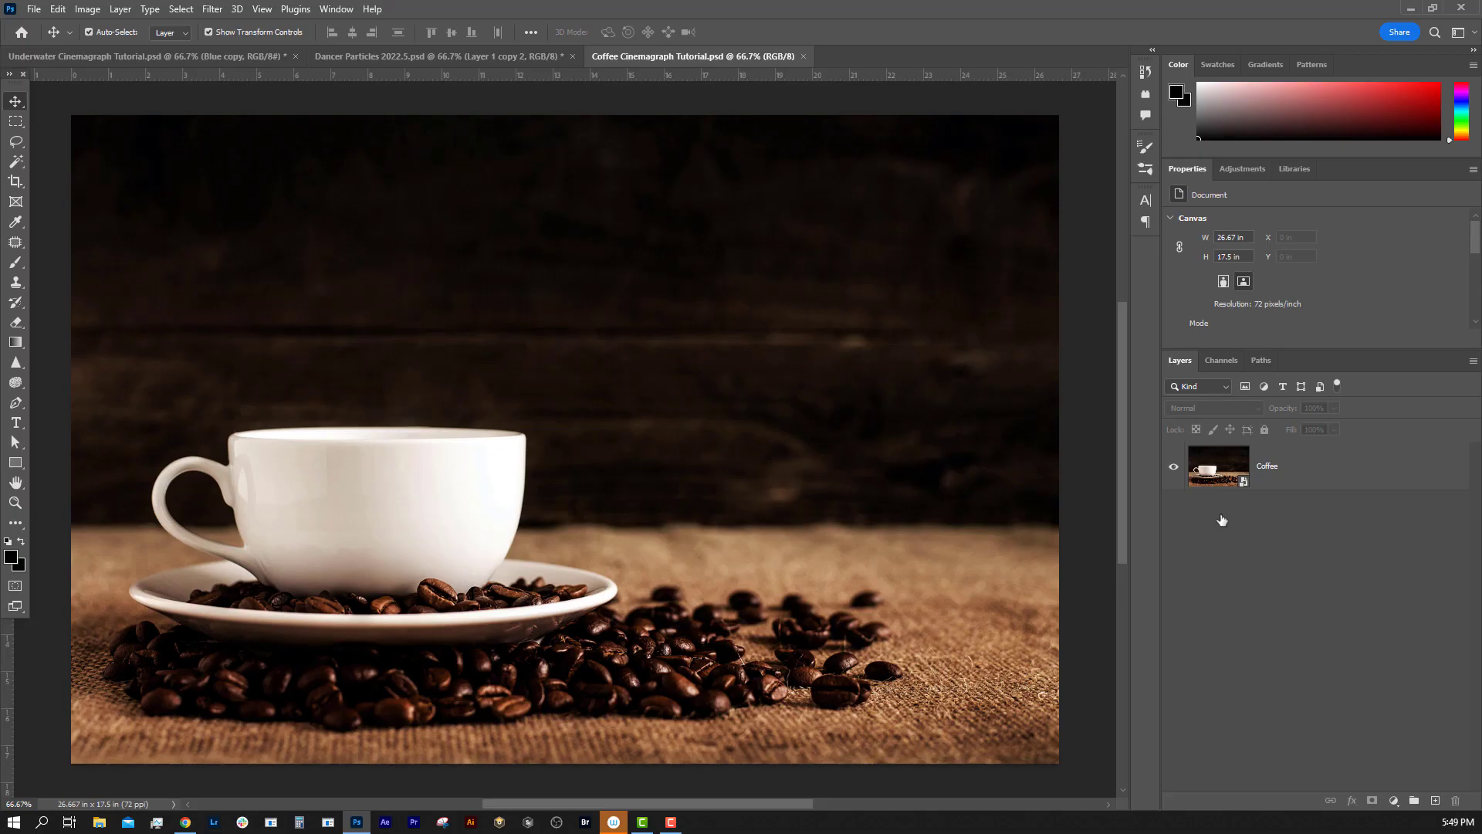
Select the Coffee smart object layer and open it in the Boris FX Optics 2022 filter
{"action": "left_click", "coordinate": [1211, 472]}
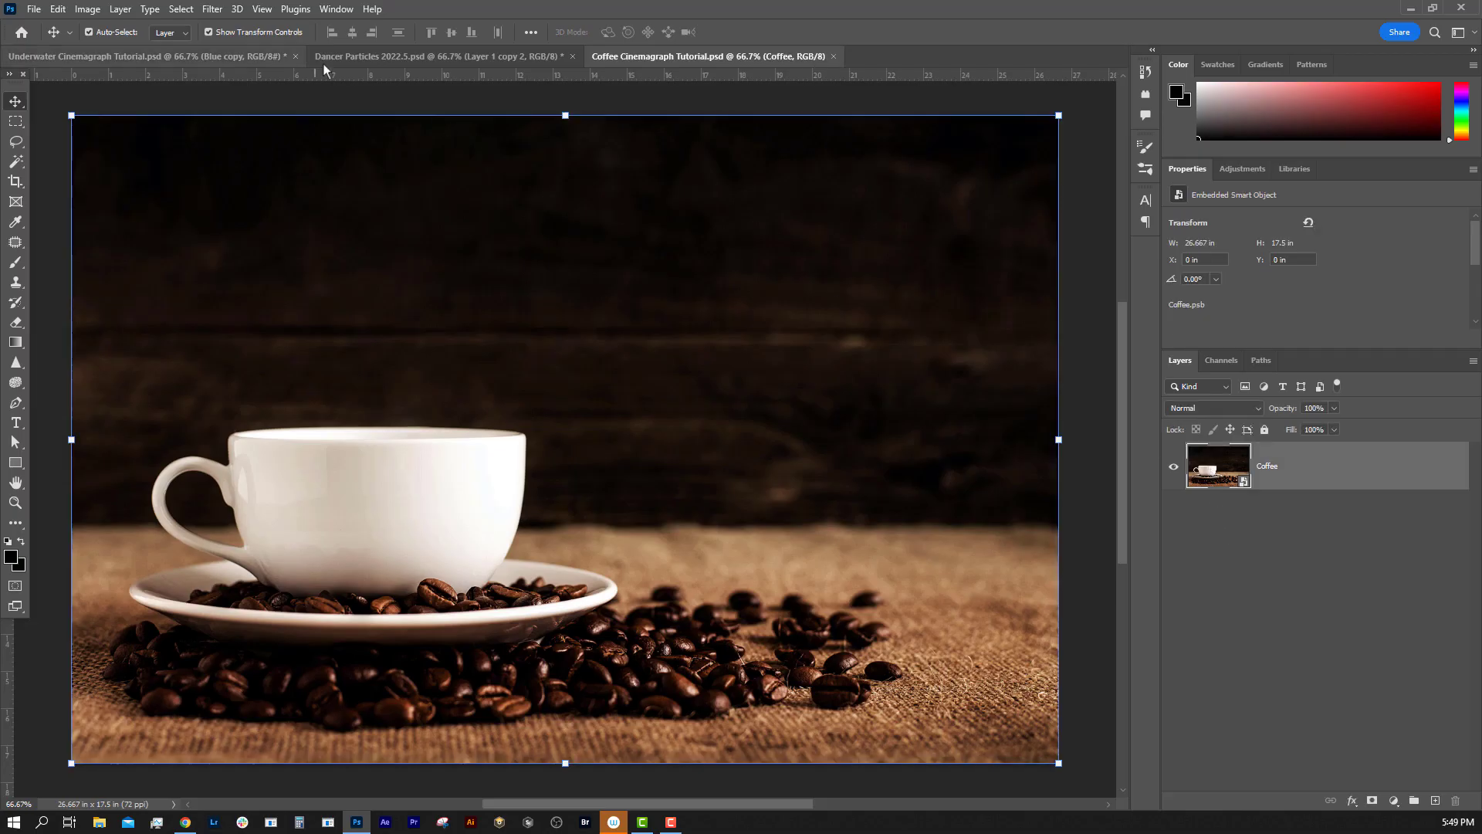
{"action": "left_click", "coordinate": [215, 10]}
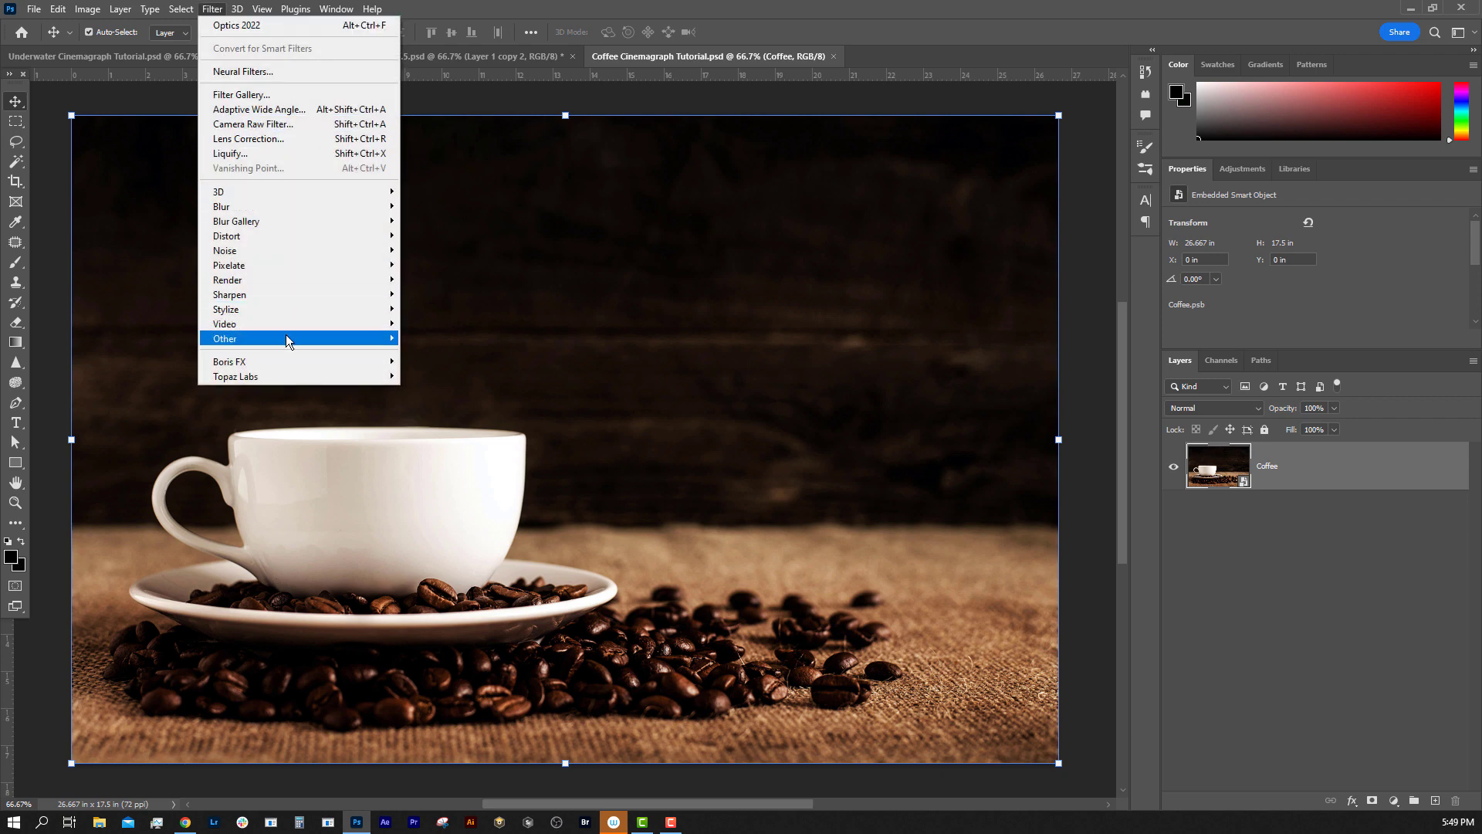
{"action": "mouse_move", "coordinate": [287, 361]}
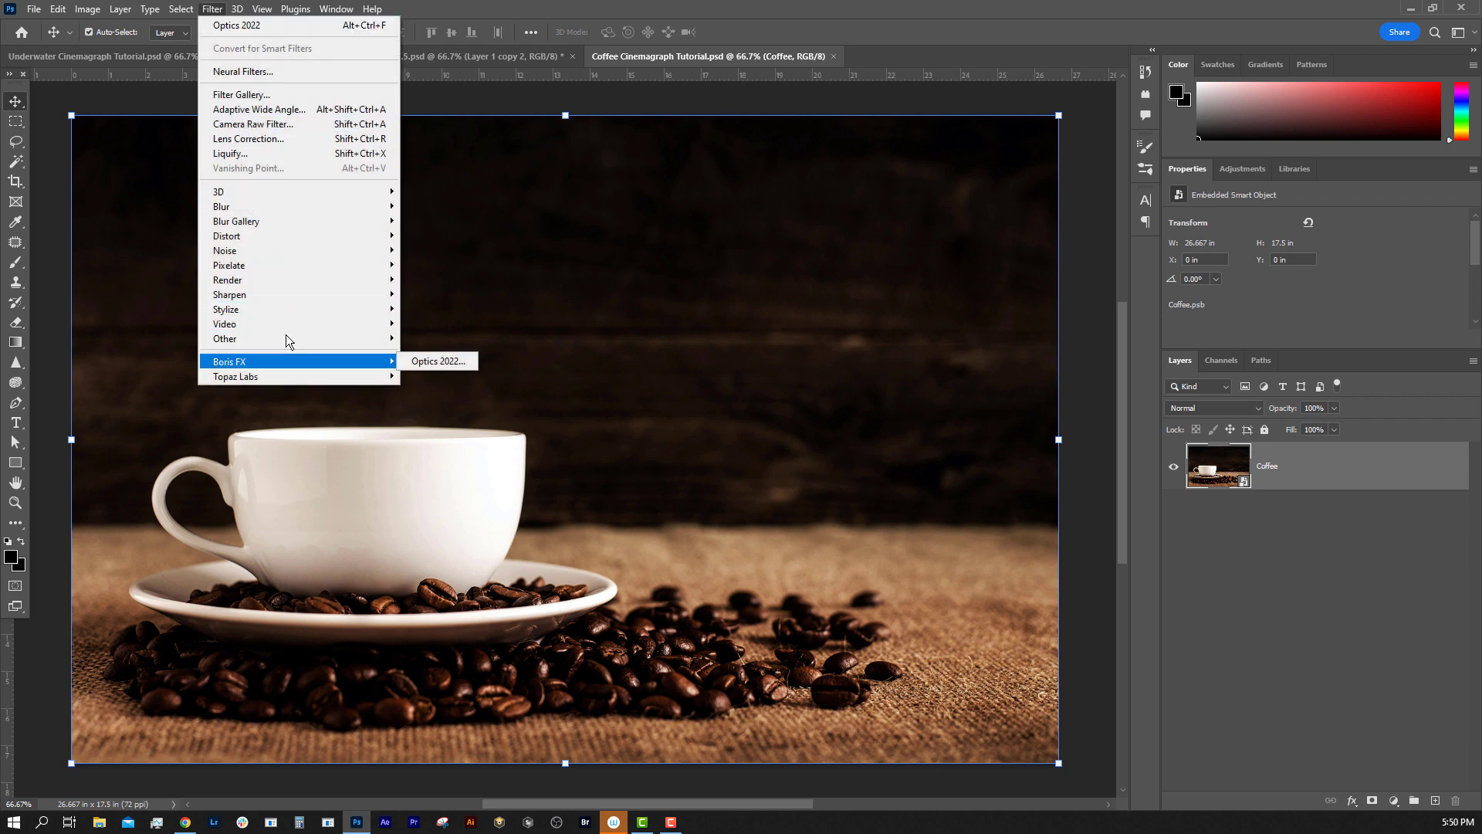
{"action": "left_click", "coordinate": [443, 364]}
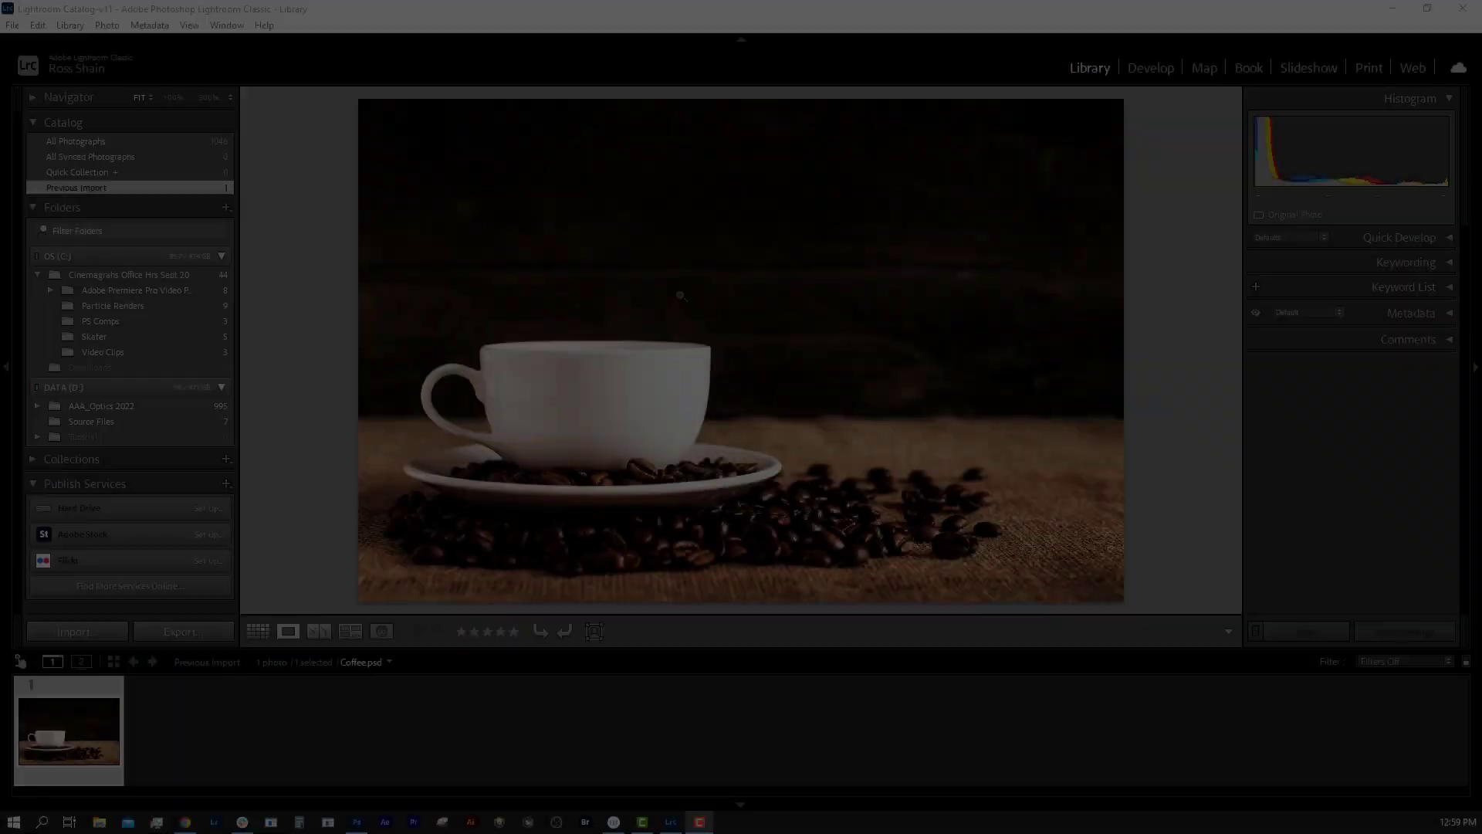
Choose Boris FX Optics 2022 as the external editor for the coffee photo in Lightroom Classic
{"action": "right_click", "coordinate": [680, 300]}
{"action": "mouse_move", "coordinate": [748, 423]}
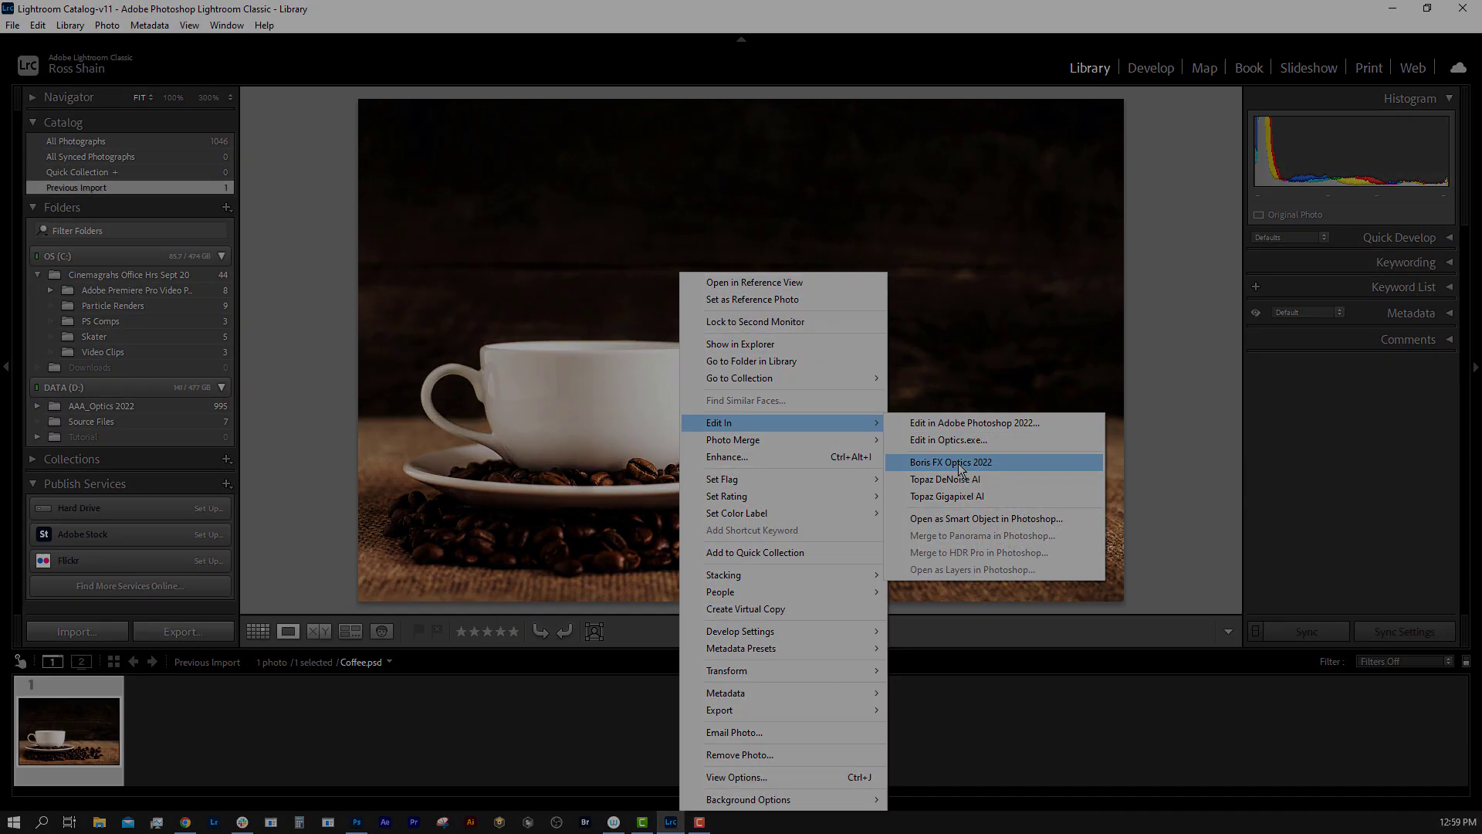
Launch the standalone Optics 2022.5 app and open the Coffee Cinemagraph Tutorial-Edit image from the Desktop
{"action": "left_click", "coordinate": [466, 523]}
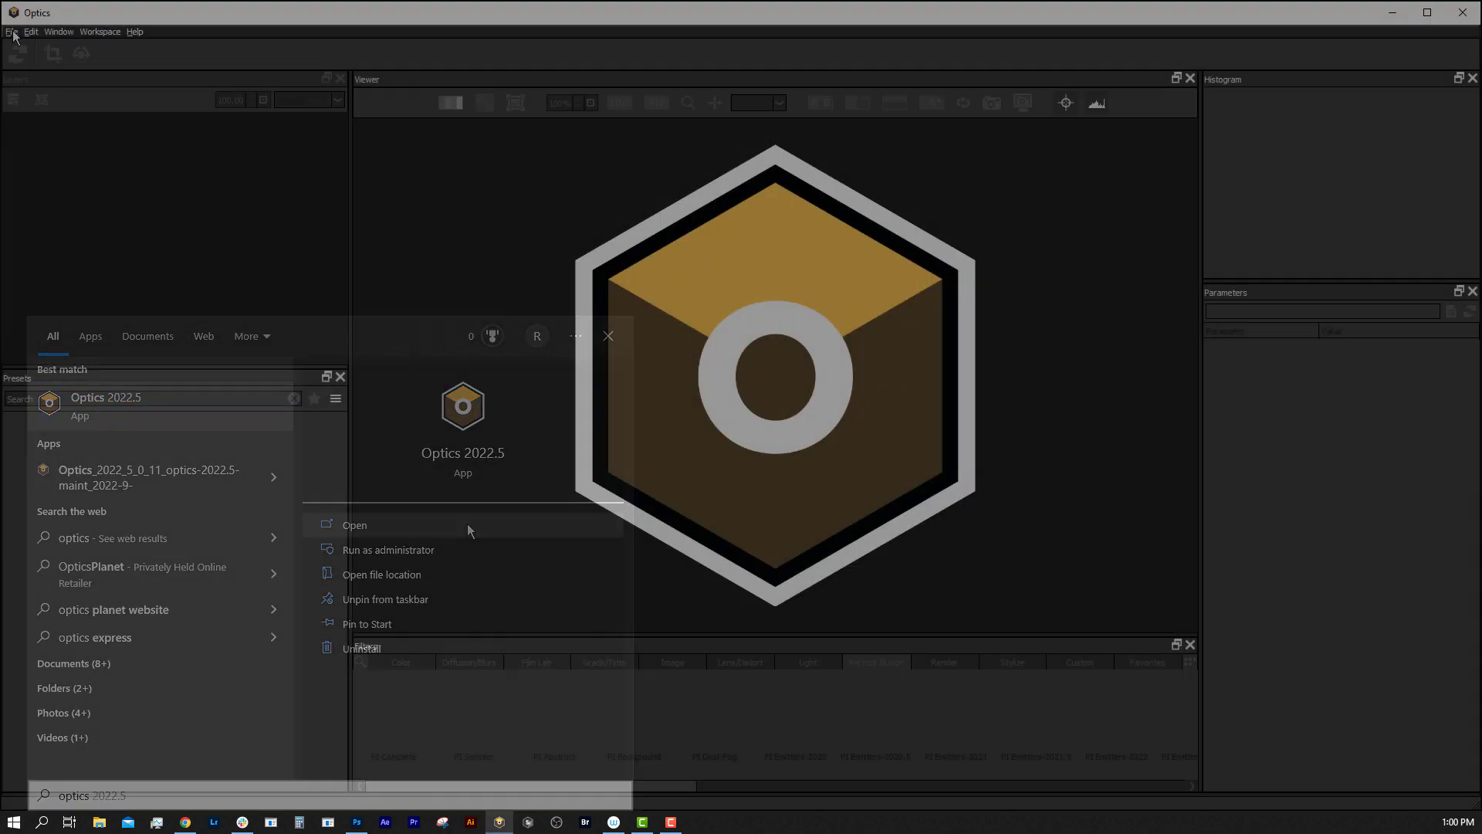
{"action": "left_click", "coordinate": [12, 32]}
{"action": "left_click", "coordinate": [31, 46]}
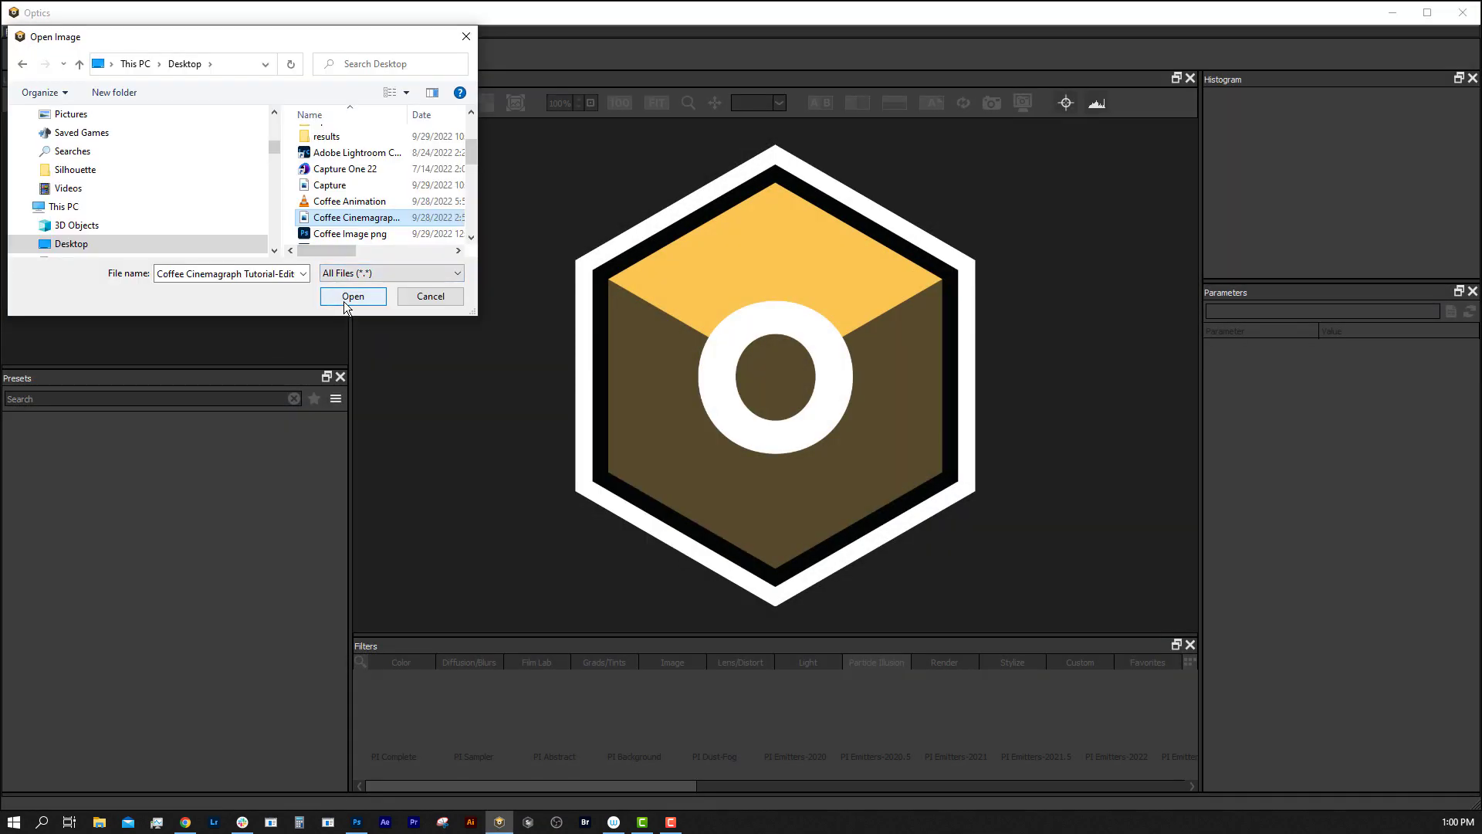
{"action": "left_click", "coordinate": [344, 301]}
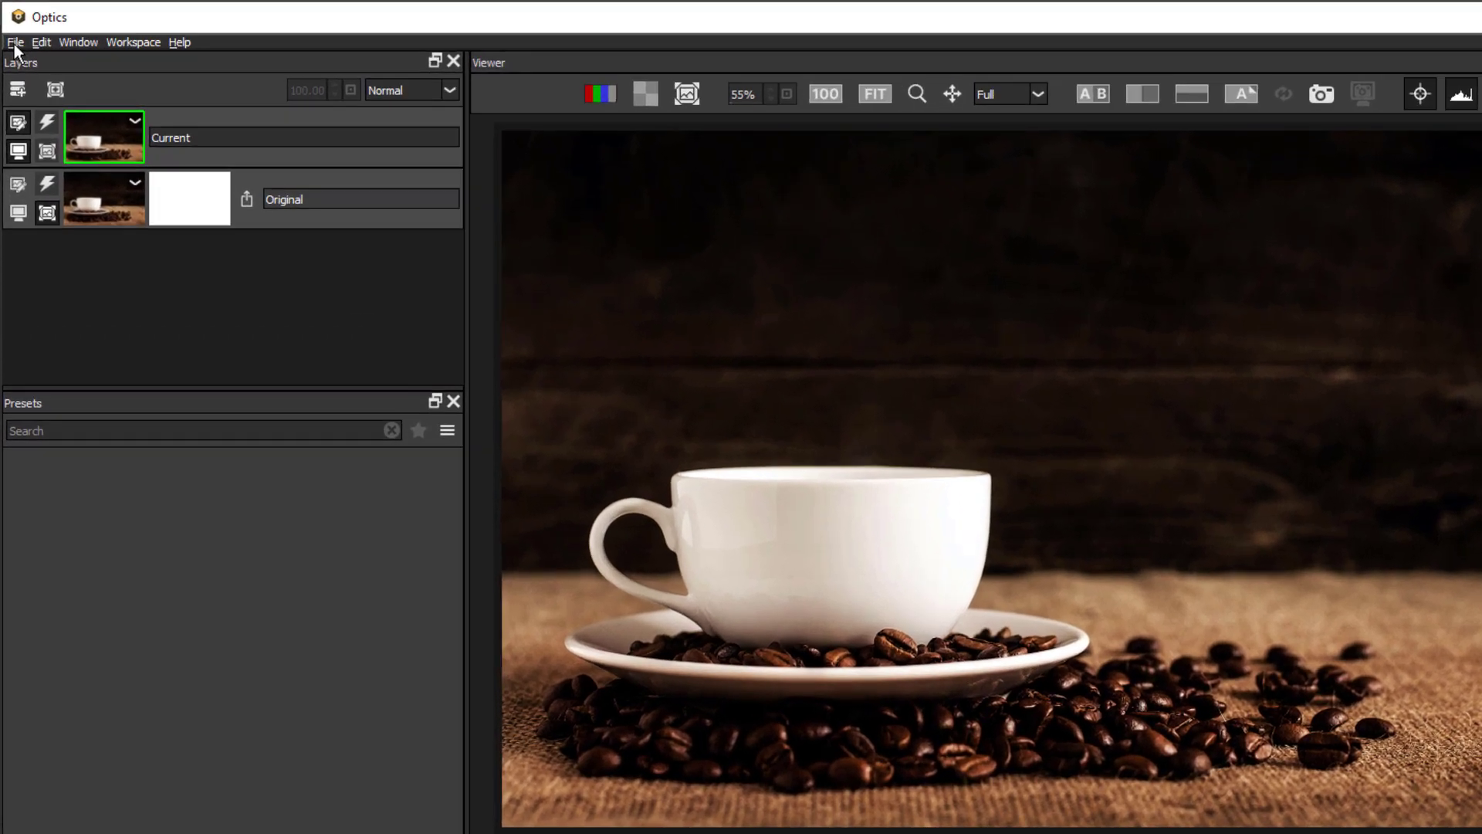
Set the Effect Duration preference to 300 frames and accept the preferences
{"action": "left_click", "coordinate": [11, 32]}
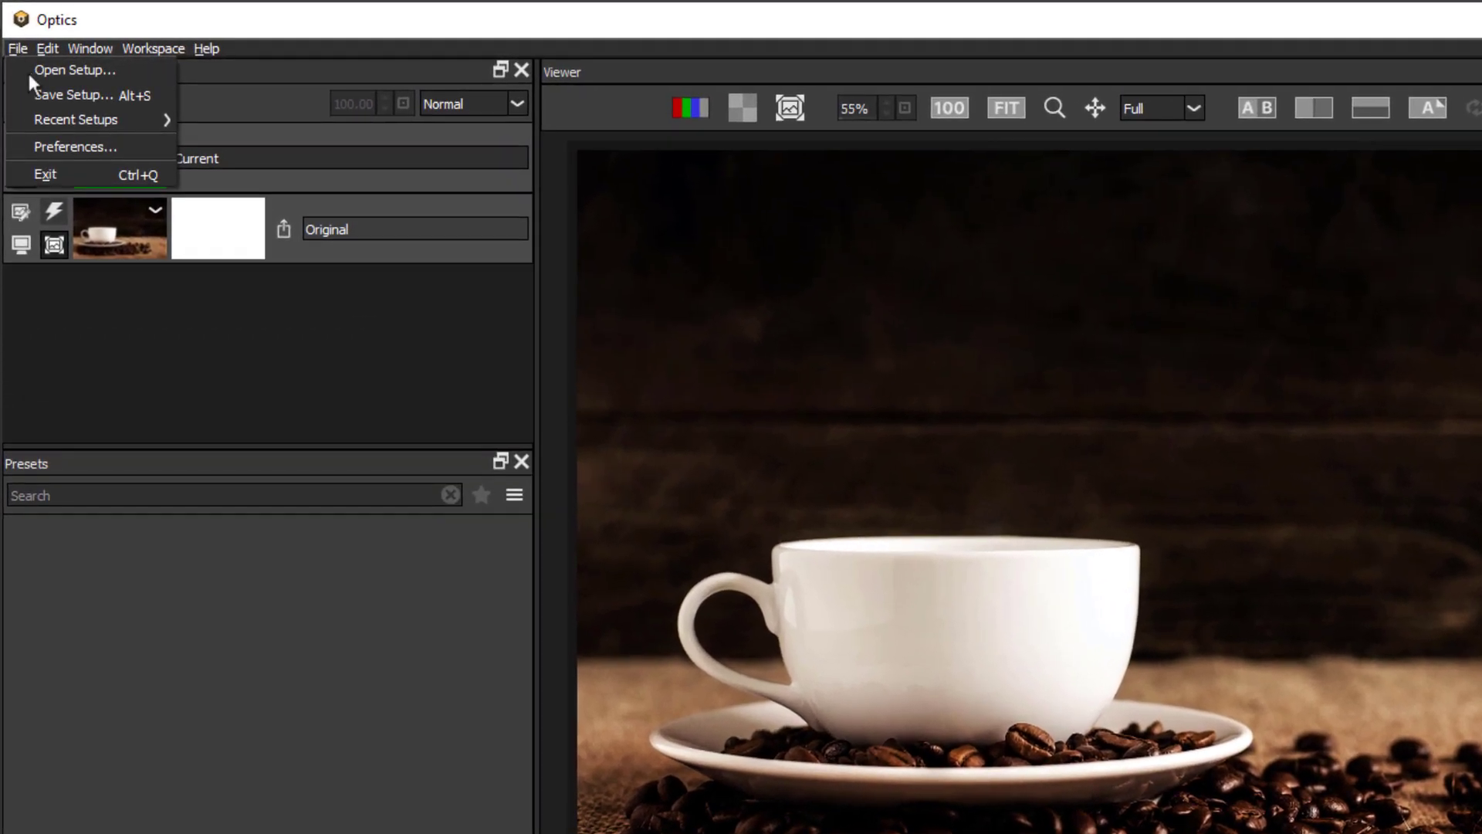
{"action": "left_click", "coordinate": [72, 155]}
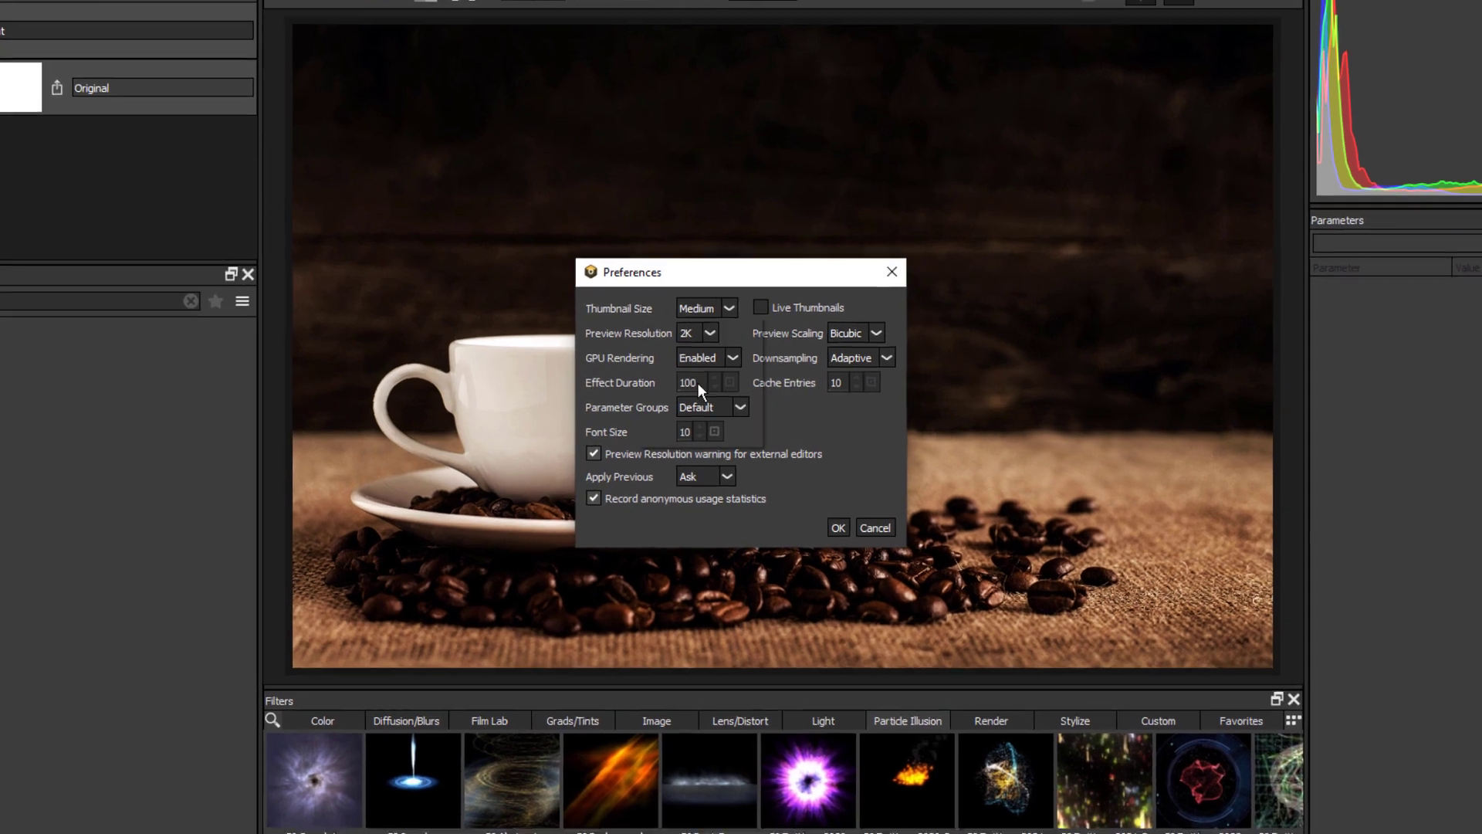
{"action": "left_click", "coordinate": [703, 388]}
{"action": "left_click", "coordinate": [711, 403]}
{"action": "left_click", "coordinate": [682, 429]}
{"action": "left_click", "coordinate": [682, 429]}
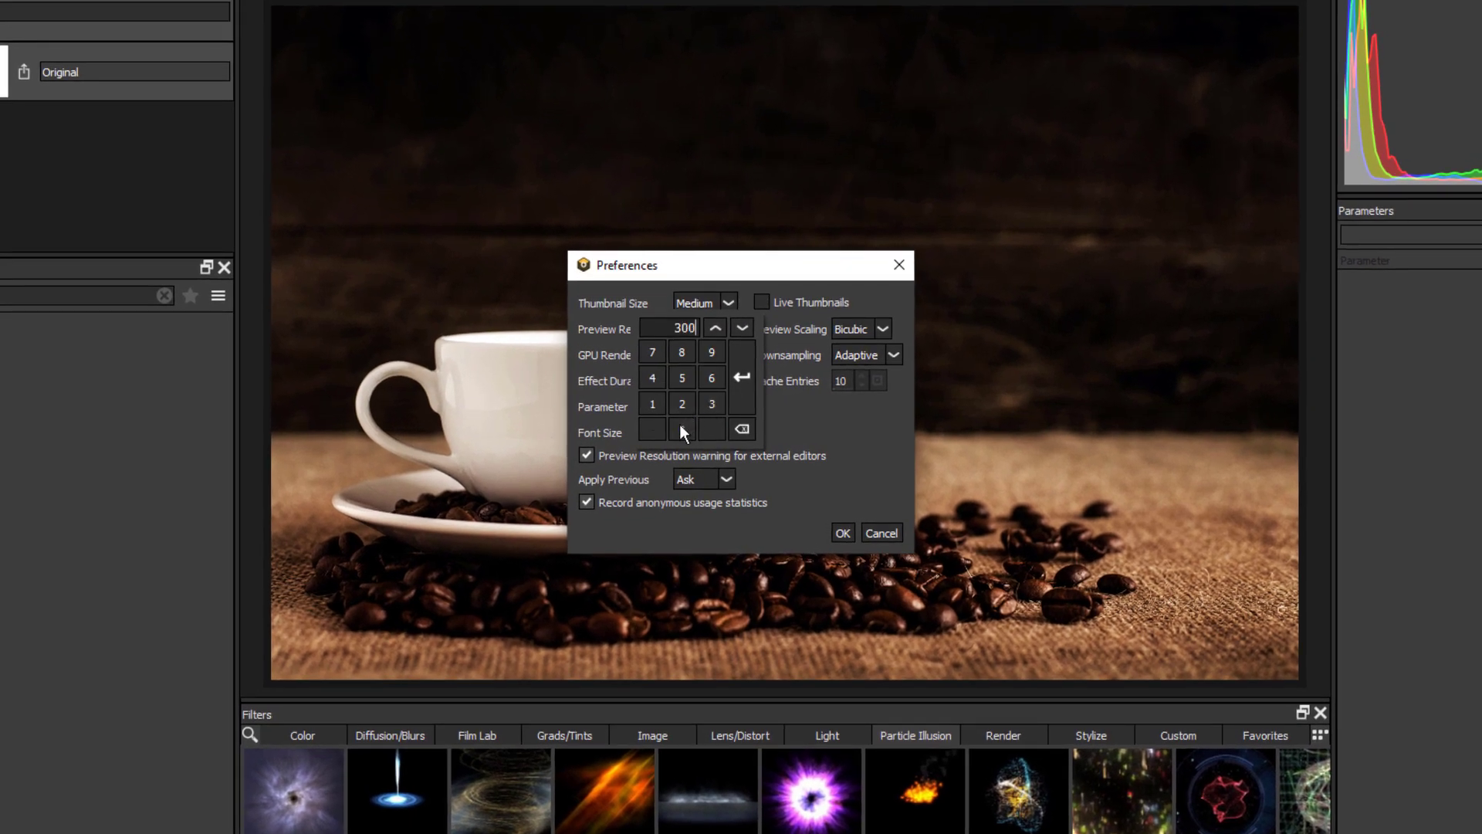
{"action": "left_click", "coordinate": [740, 391]}
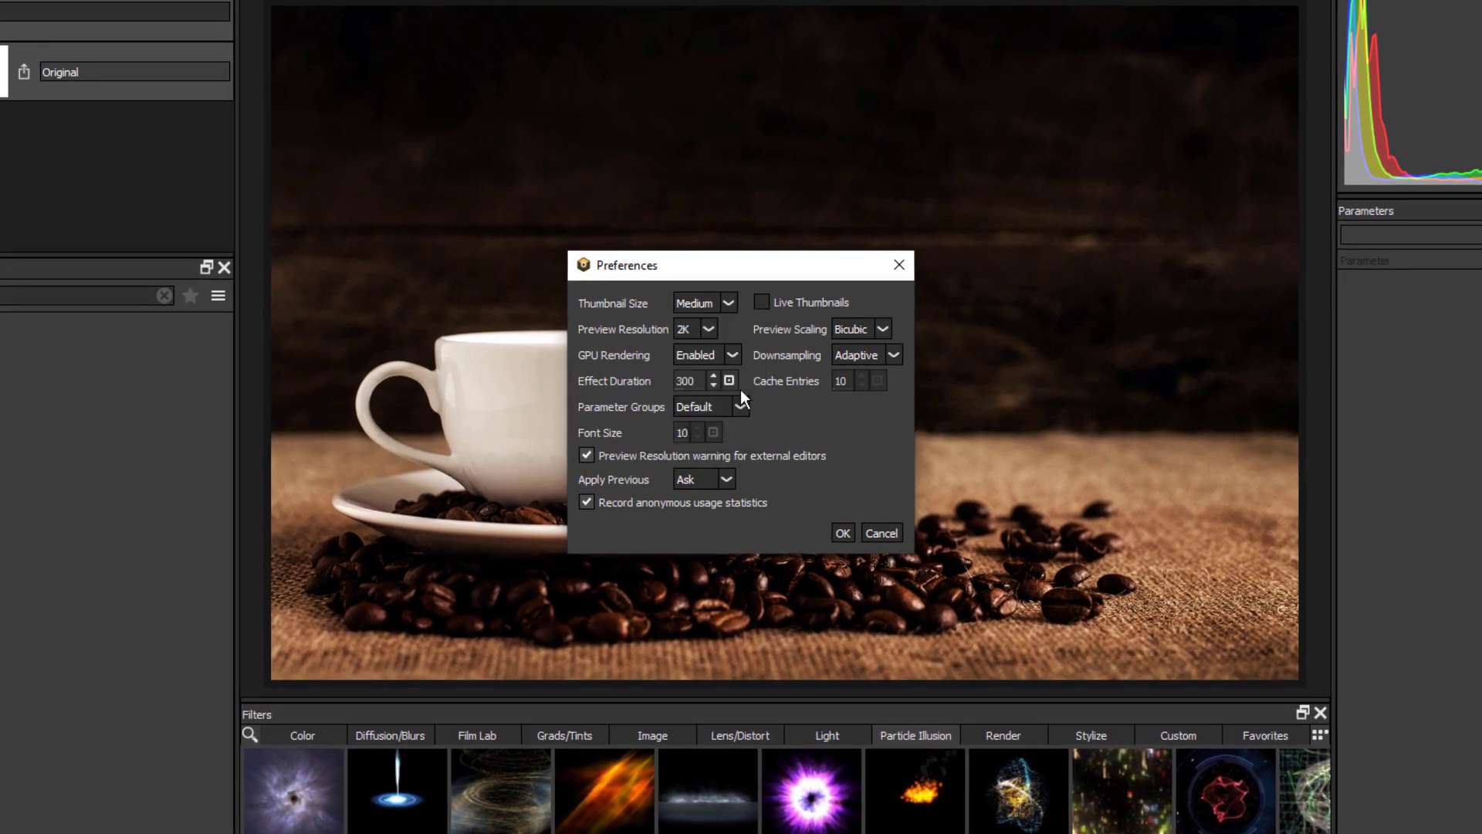
{"action": "left_click", "coordinate": [843, 532]}
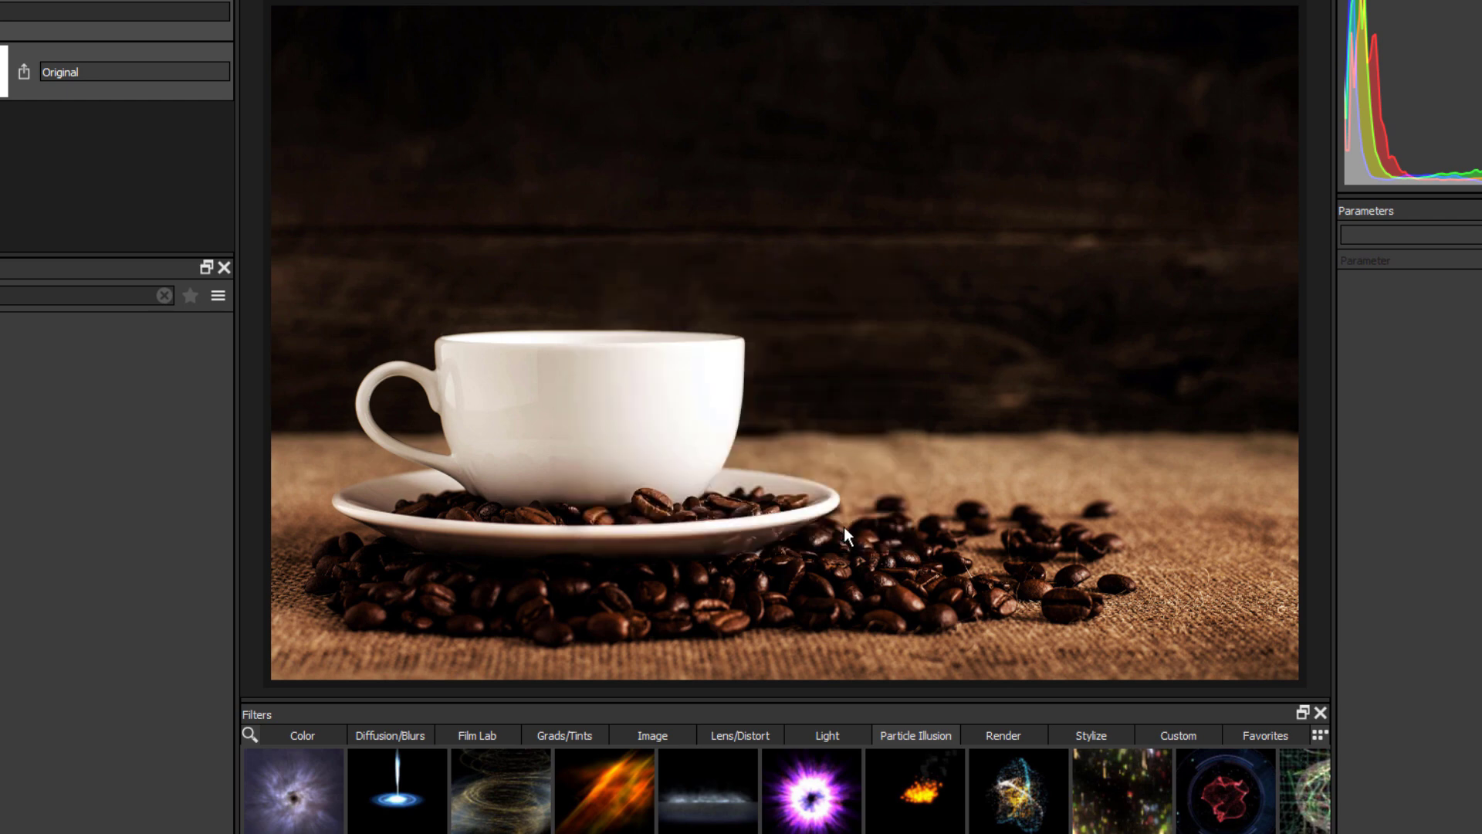
Add the PI Smoke filter with the Smoke Column 05 preset and position the smoke rising from the coffee cup
{"action": "left_click", "coordinate": [926, 794]}
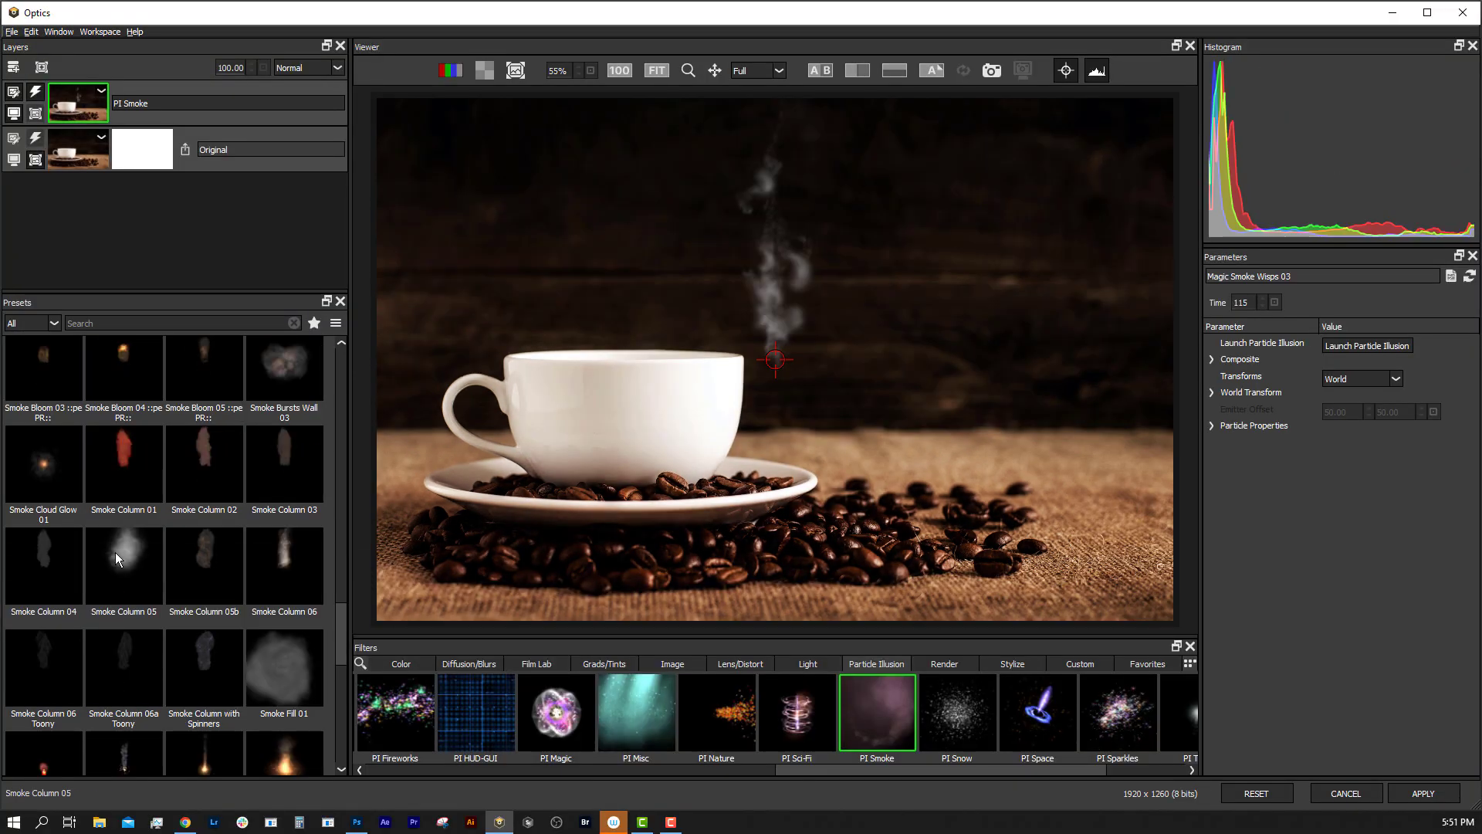
{"action": "left_click", "coordinate": [114, 553]}
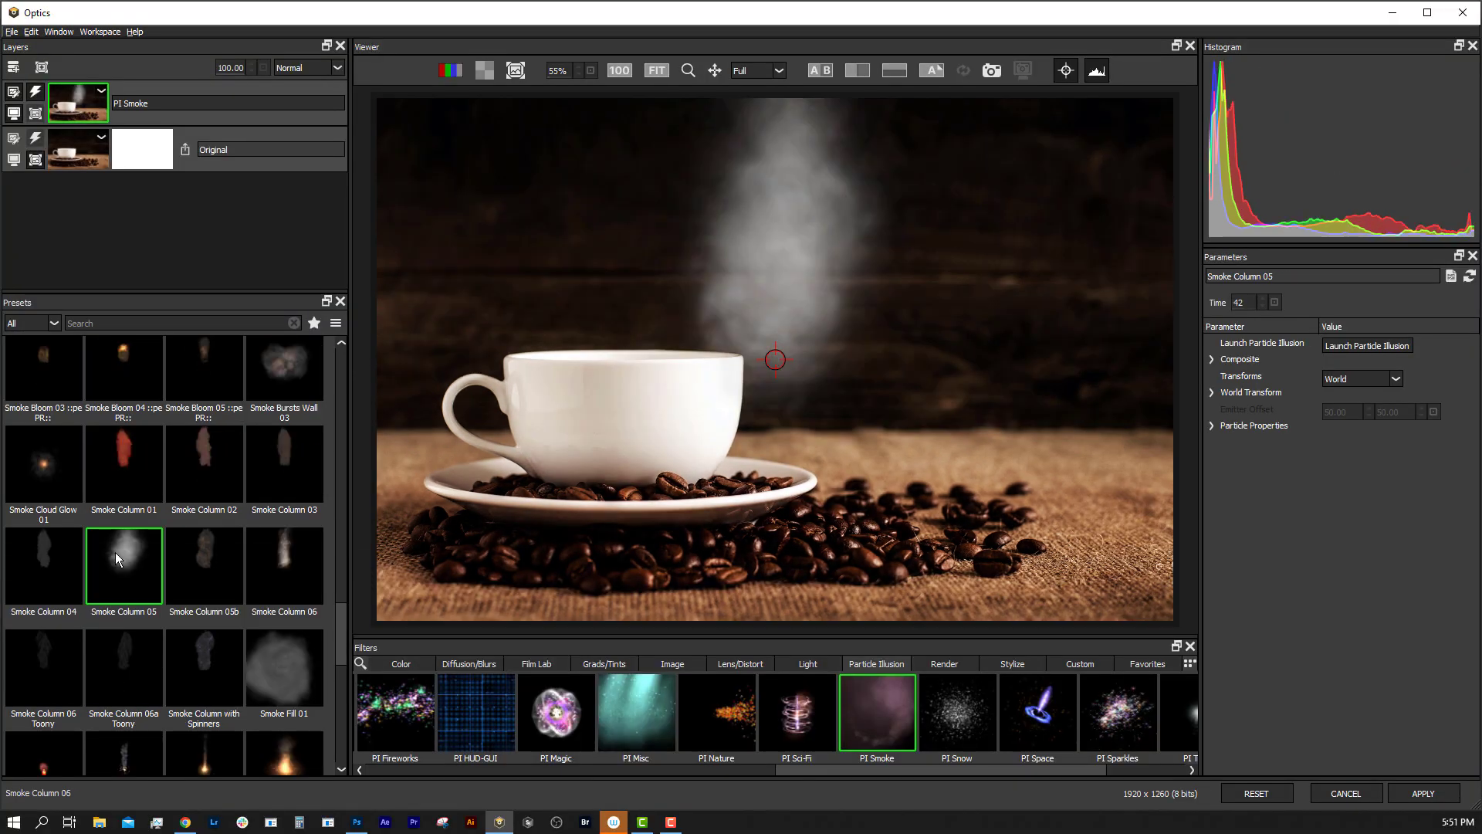
{"action": "left_click_drag", "start_coordinate": [755, 361], "coordinate": [713, 357]}
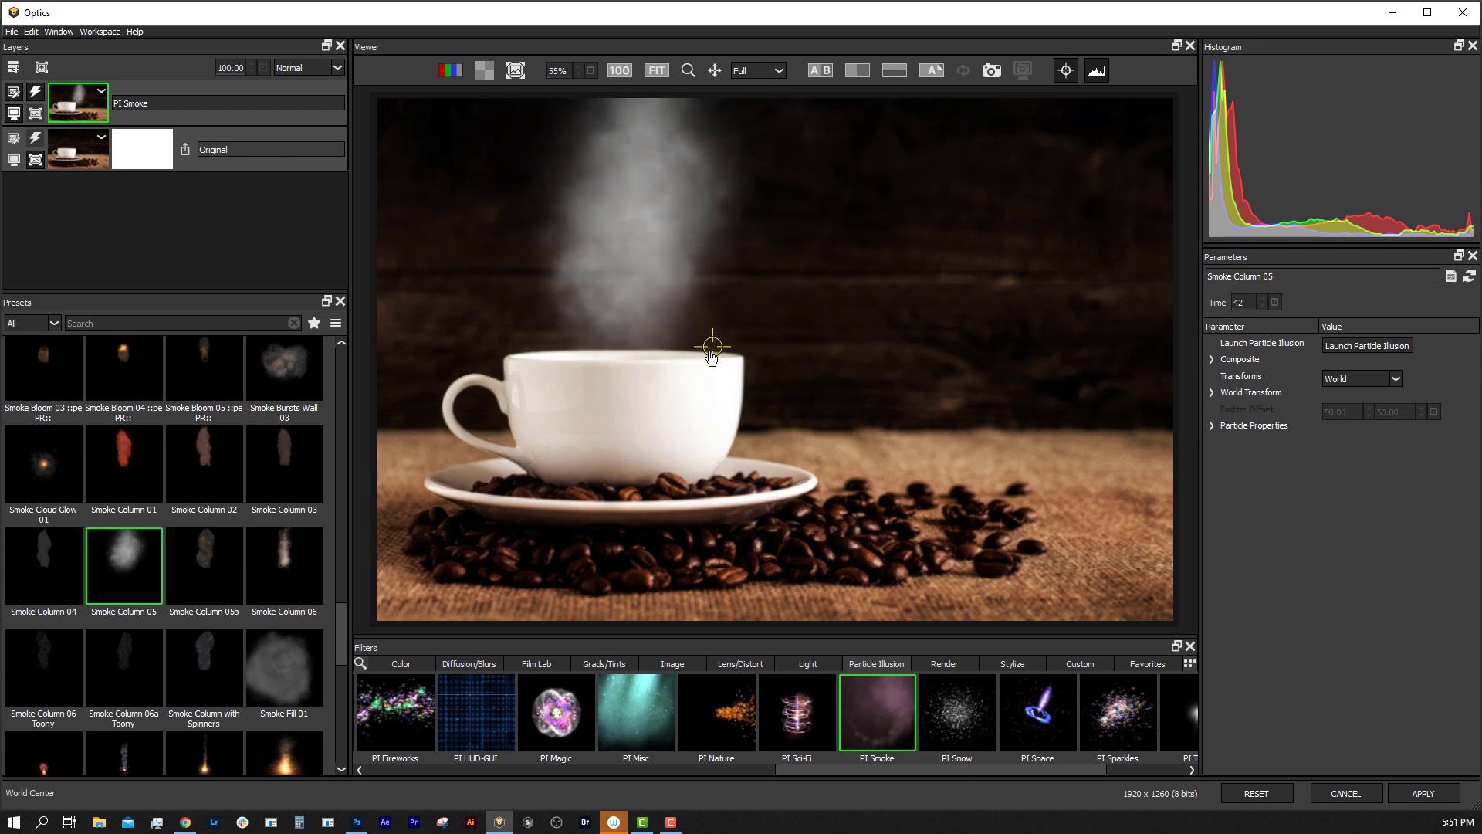
Set the smoke's Master Scale to 107, particle Number to 83 and Weight to 166, with Time at 111
{"action": "left_click", "coordinate": [1211, 393]}
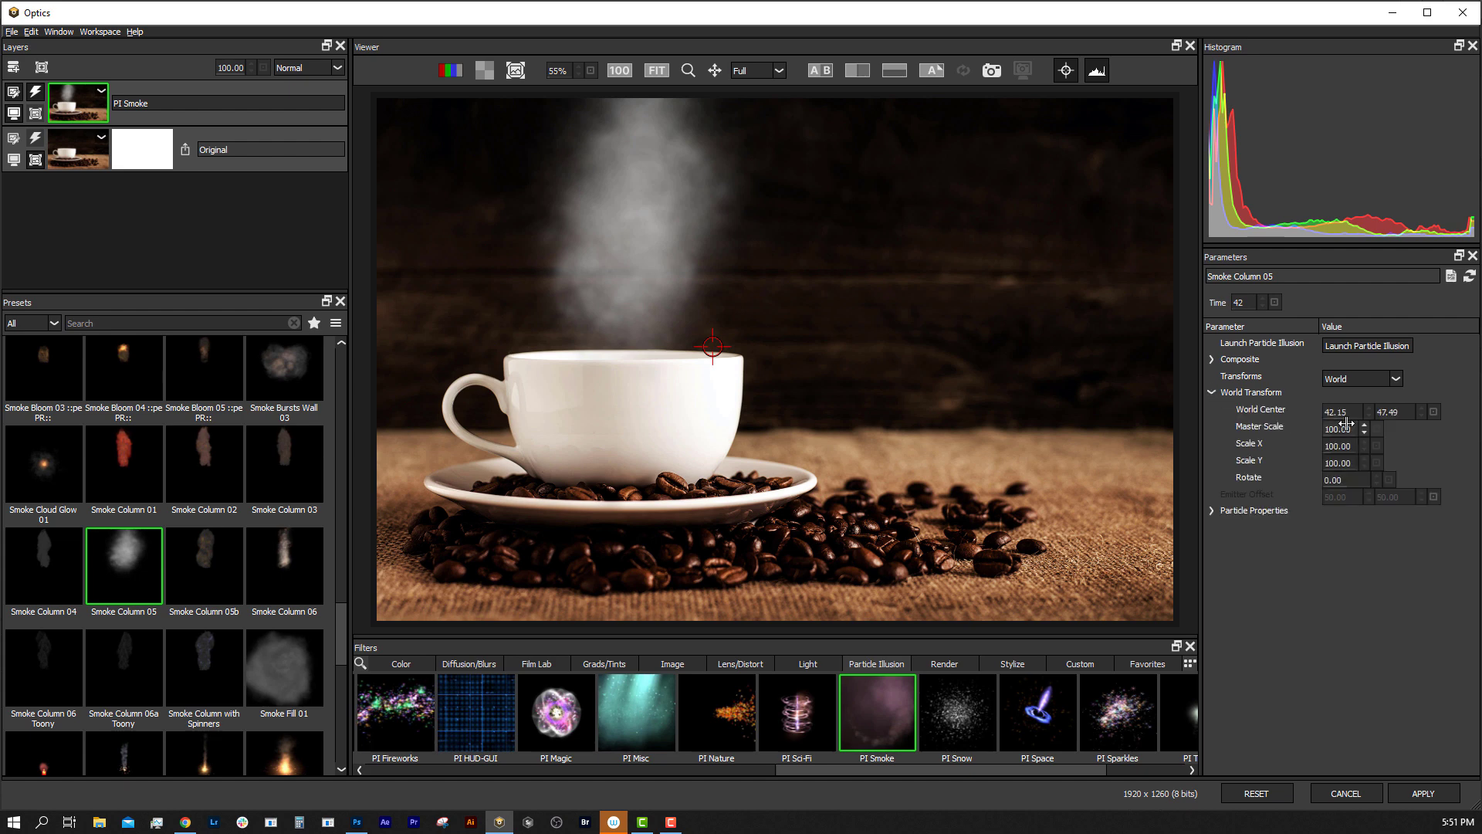
{"action": "left_click", "coordinate": [1245, 511]}
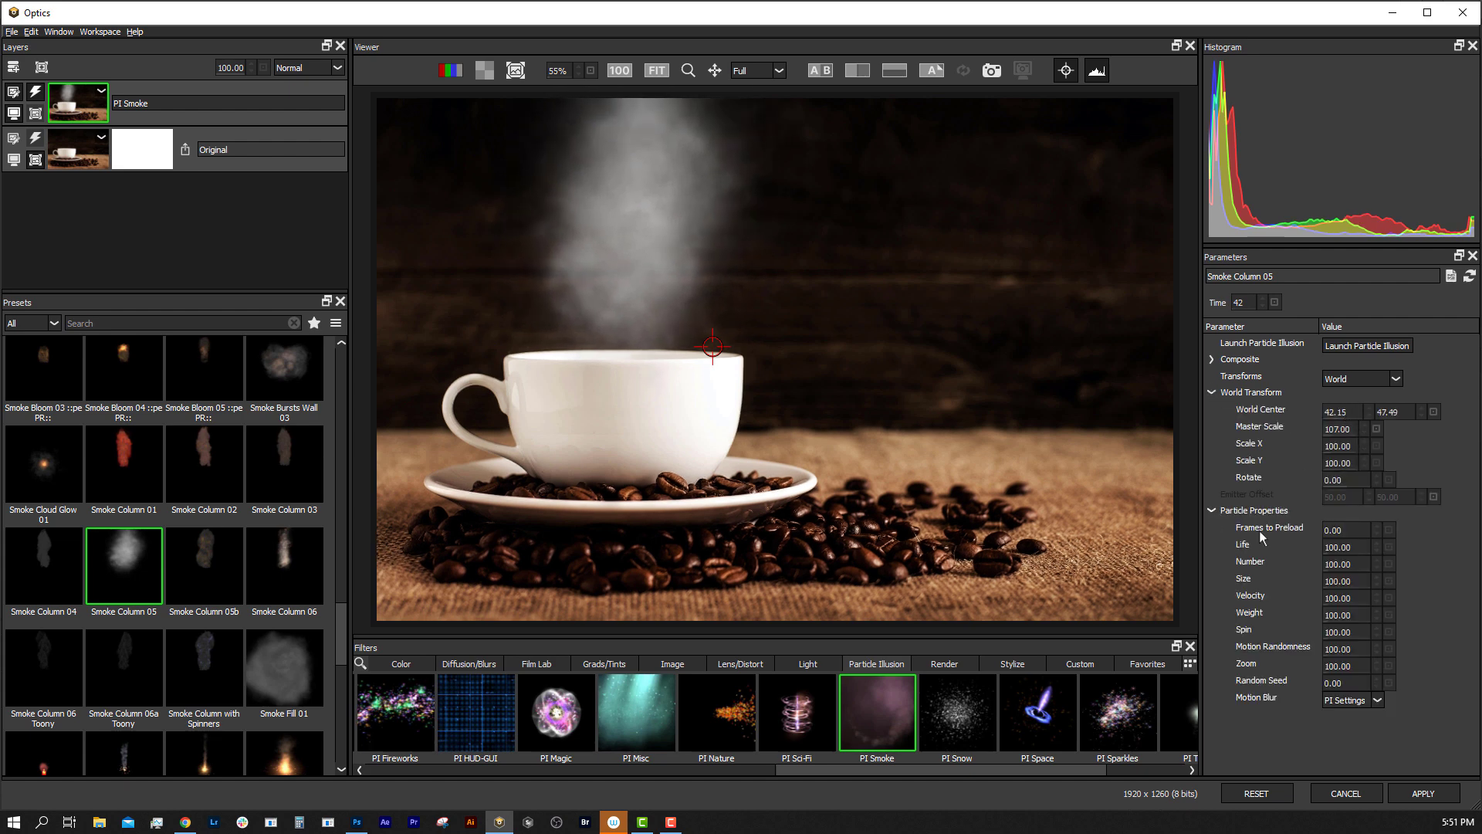
{"action": "left_click_drag", "start_coordinate": [1343, 565], "coordinate": [1343, 586]}
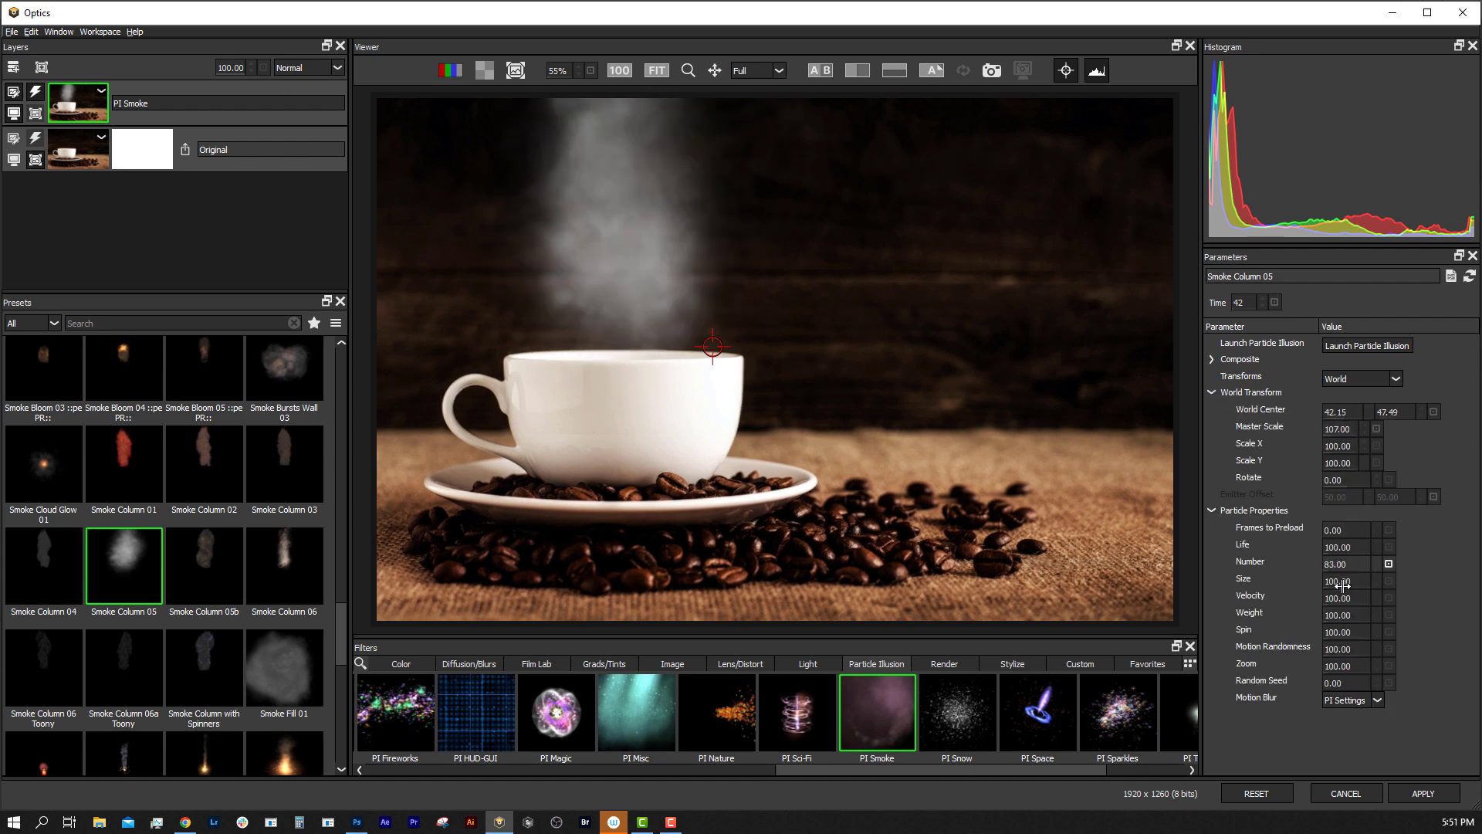
{"action": "left_click_drag", "start_coordinate": [1344, 647], "coordinate": [1344, 603]}
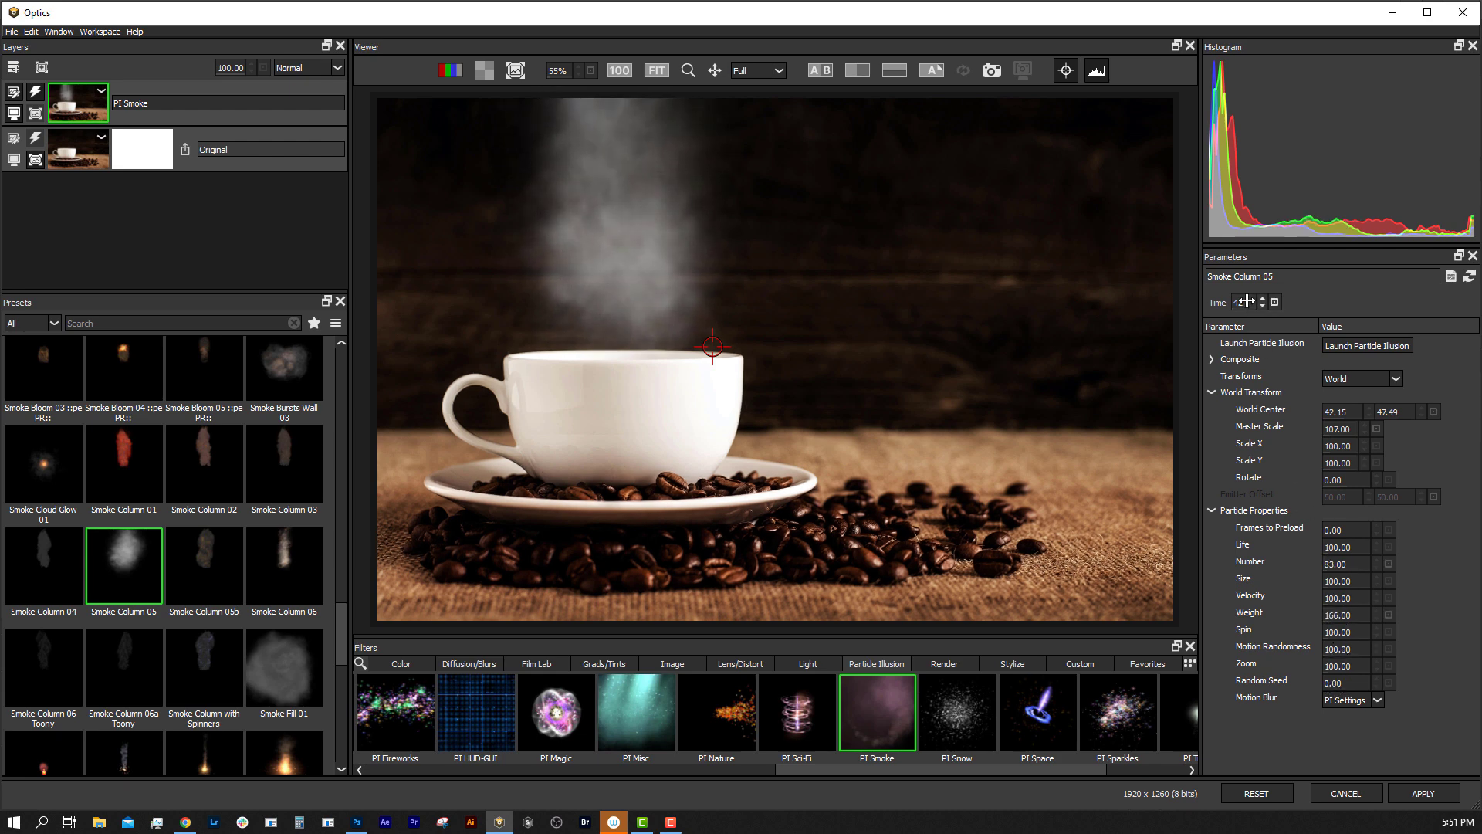
{"action": "left_click_drag", "start_coordinate": [1248, 299], "coordinate": [1268, 235]}
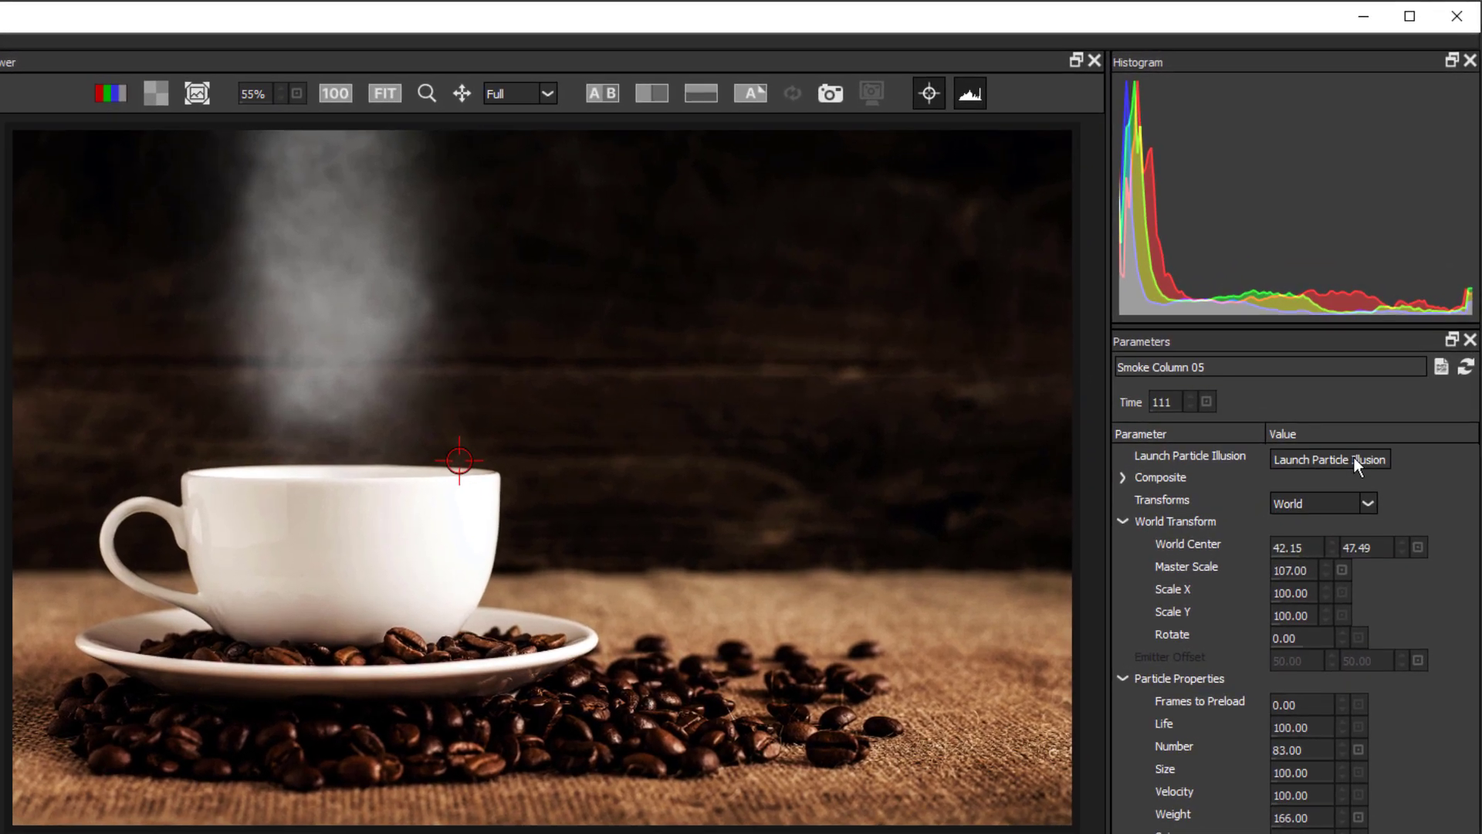
Open the smoke effect in Particle Illusion, select the Smoke Column 05 emitter node and preview the animation
{"action": "left_click", "coordinate": [1354, 457]}
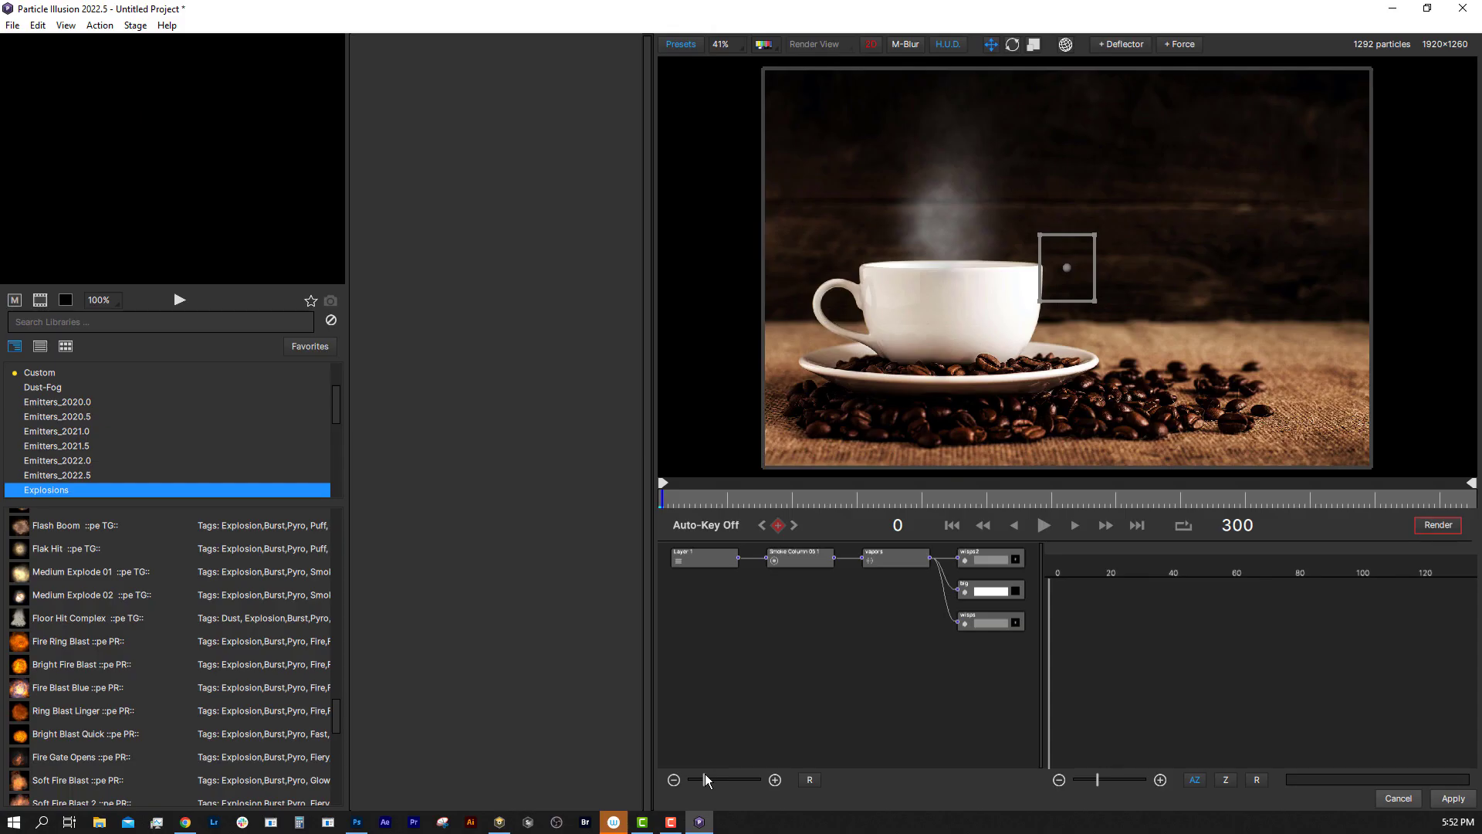
{"action": "left_click", "coordinate": [800, 561]}
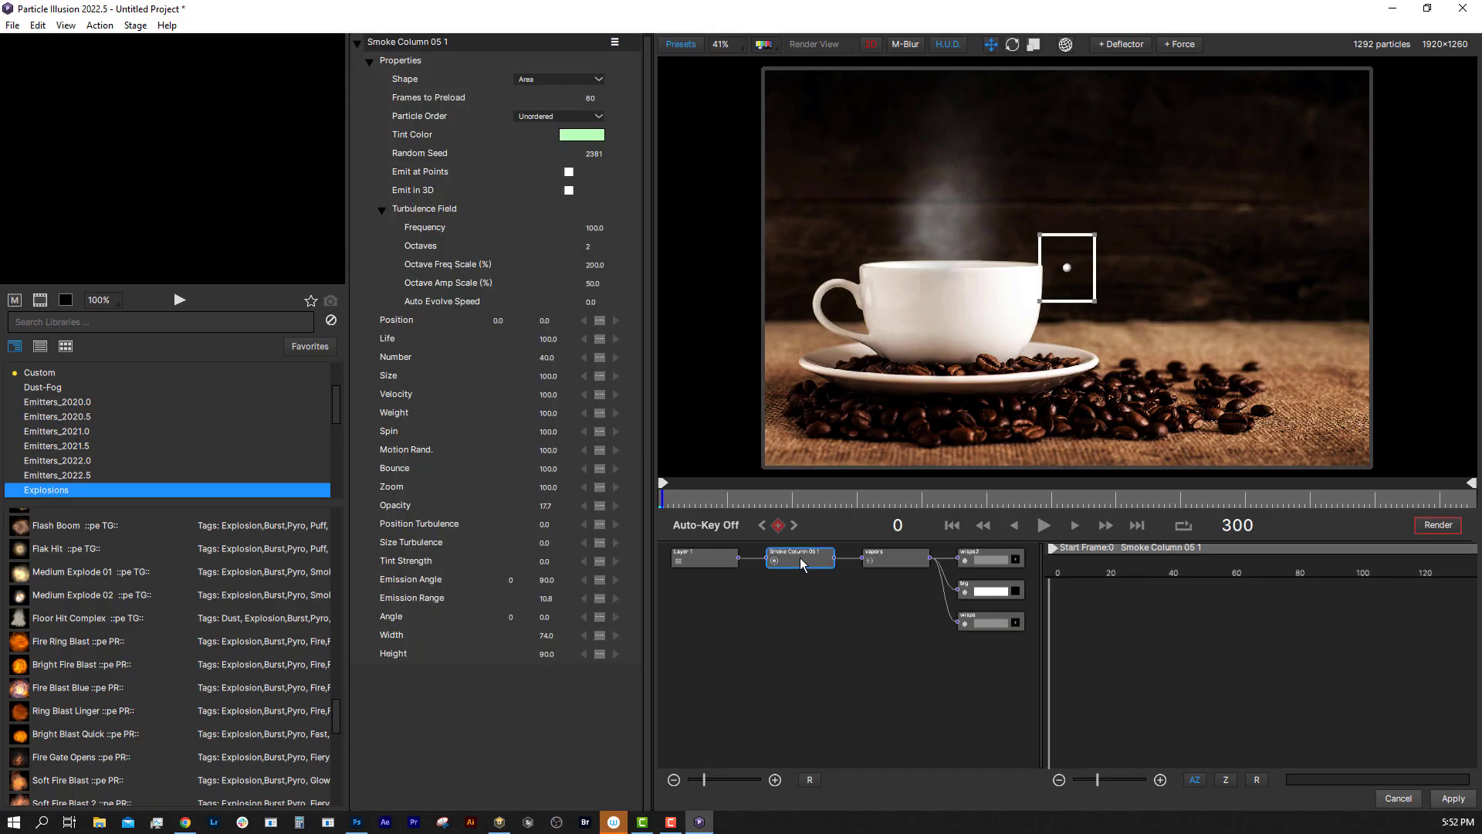
{"action": "left_click", "coordinate": [1048, 529]}
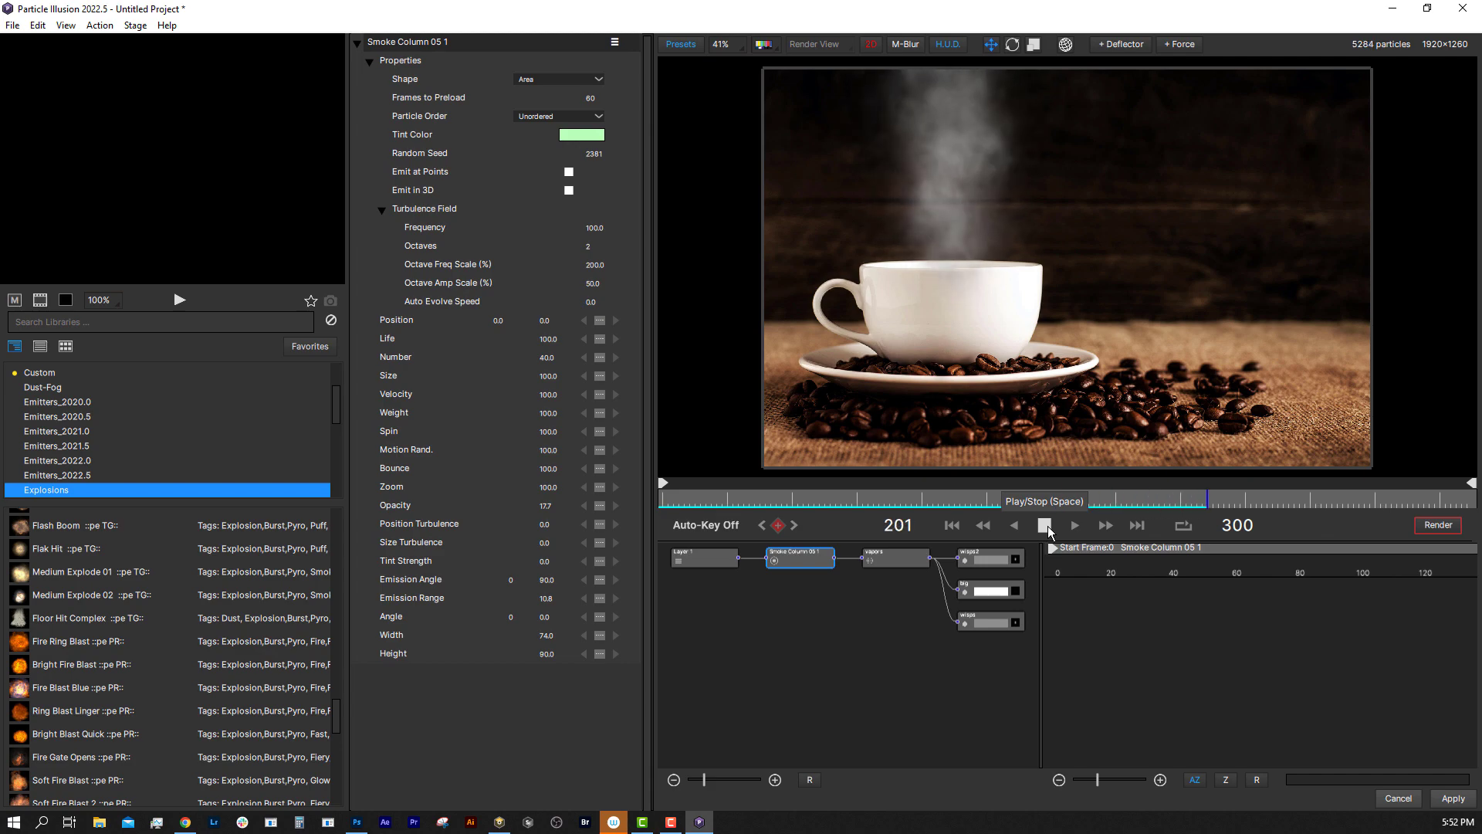
{"action": "left_click", "coordinate": [1046, 526]}
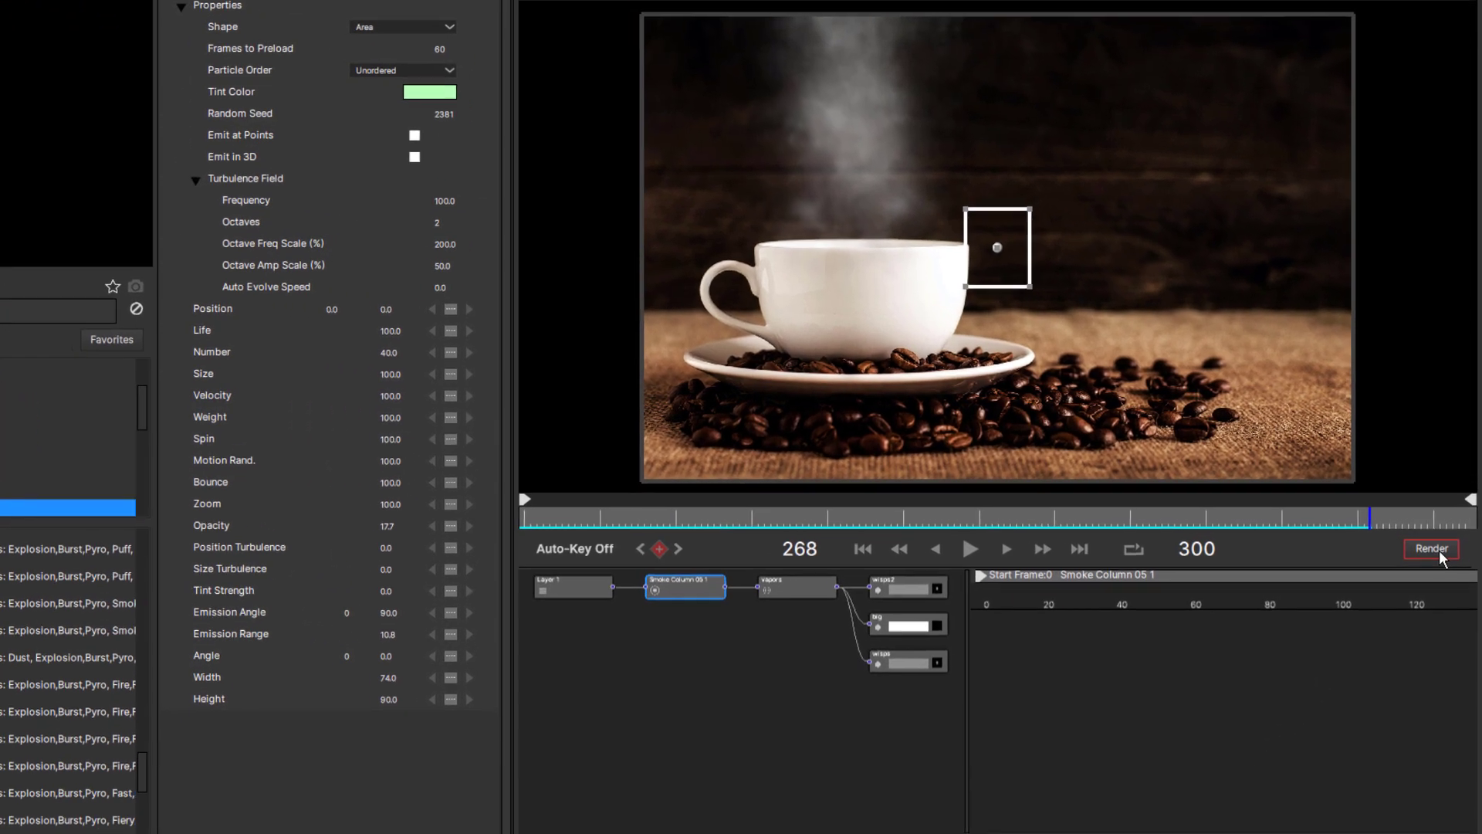
Render the smoke animation as a QuickTime movie saved to the Desktop under the name Coffee Animation
{"action": "left_click", "coordinate": [1434, 527]}
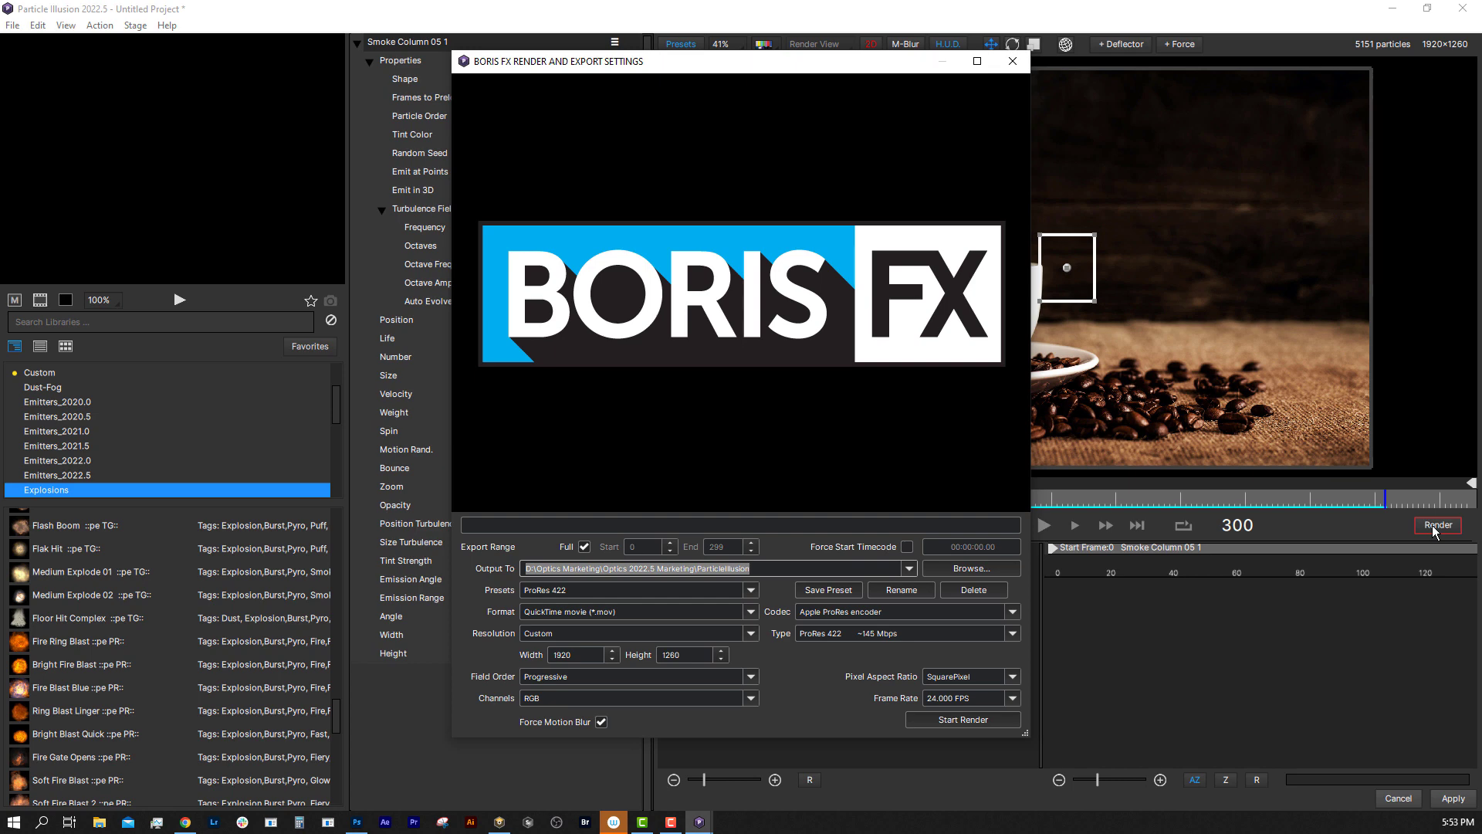
{"action": "left_click", "coordinate": [968, 569]}
{"action": "type", "text": "Coffee Animation"}
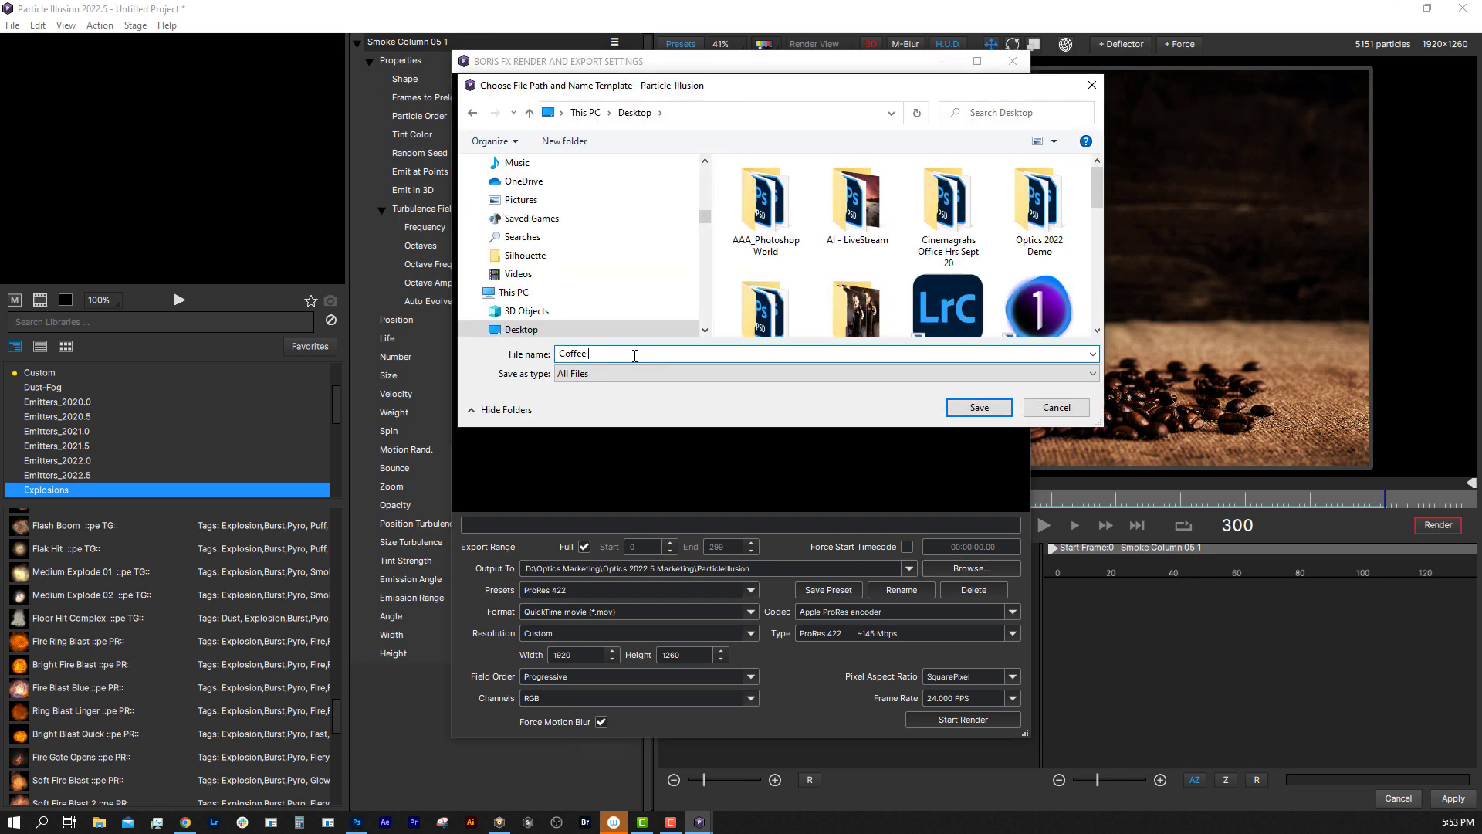
{"action": "left_click", "coordinate": [993, 415]}
{"action": "left_click", "coordinate": [1012, 612]}
{"action": "left_click", "coordinate": [962, 720]}
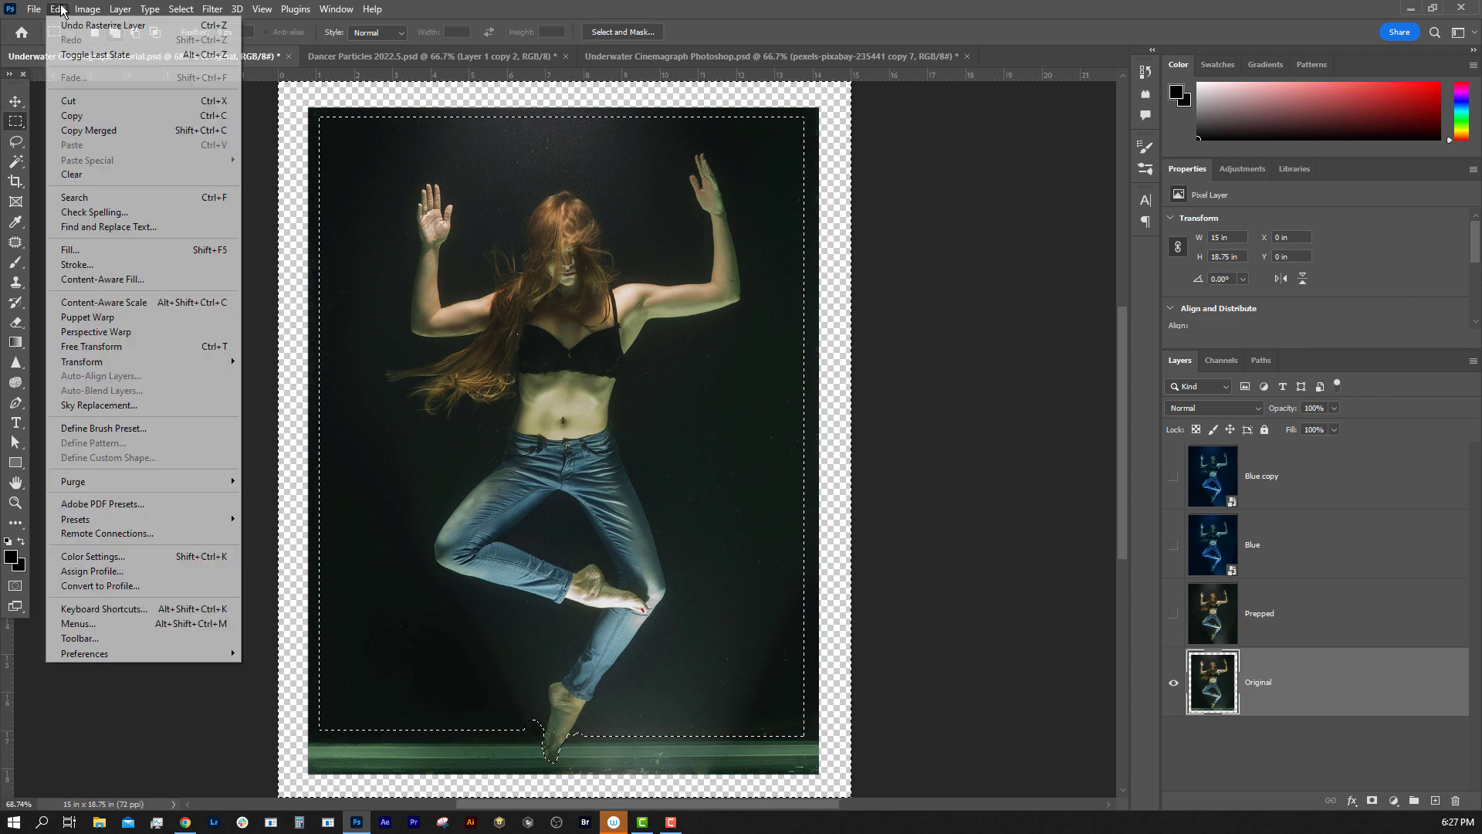
Switch to Photoshop and fill the selected border area around the underwater dancer on the Original layer using Content-Aware Fill
{"action": "left_click", "coordinate": [123, 283]}
{"action": "mouse_move", "coordinate": [259, 128]}
{"action": "left_mouse_down"}
{"action": "mouse_move", "coordinate": [248, 710]}
{"action": "mouse_move", "coordinate": [670, 730]}
{"action": "mouse_move", "coordinate": [713, 500]}
{"action": "mouse_move", "coordinate": [731, 177]}
{"action": "mouse_move", "coordinate": [640, 111]}
{"action": "mouse_move", "coordinate": [247, 118]}
{"action": "left_mouse_up"}
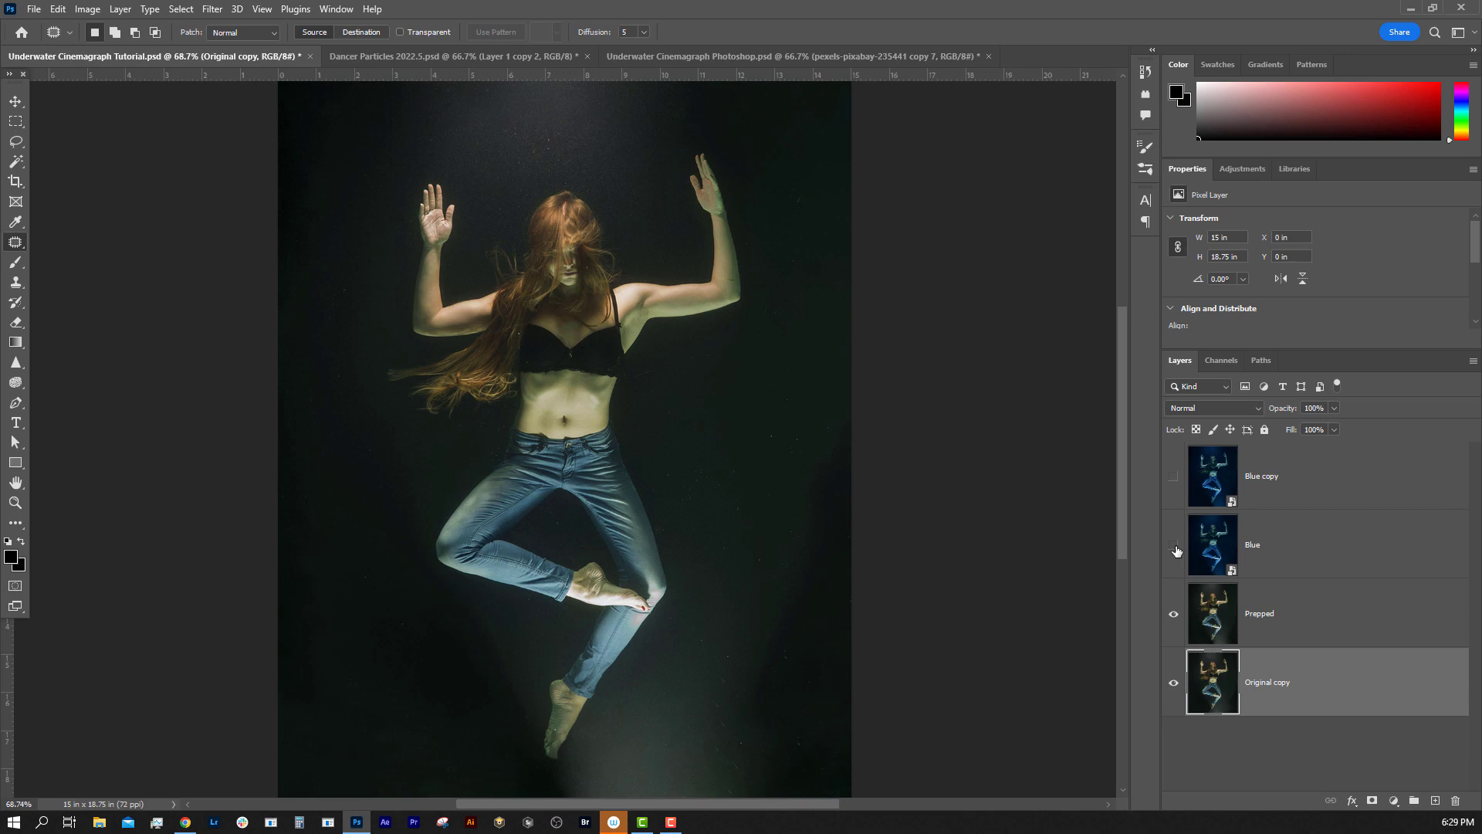
Show the Blue layer and open the Blue copy smart object layer in Boris FX Optics 2022
{"action": "left_click", "coordinate": [1173, 546]}
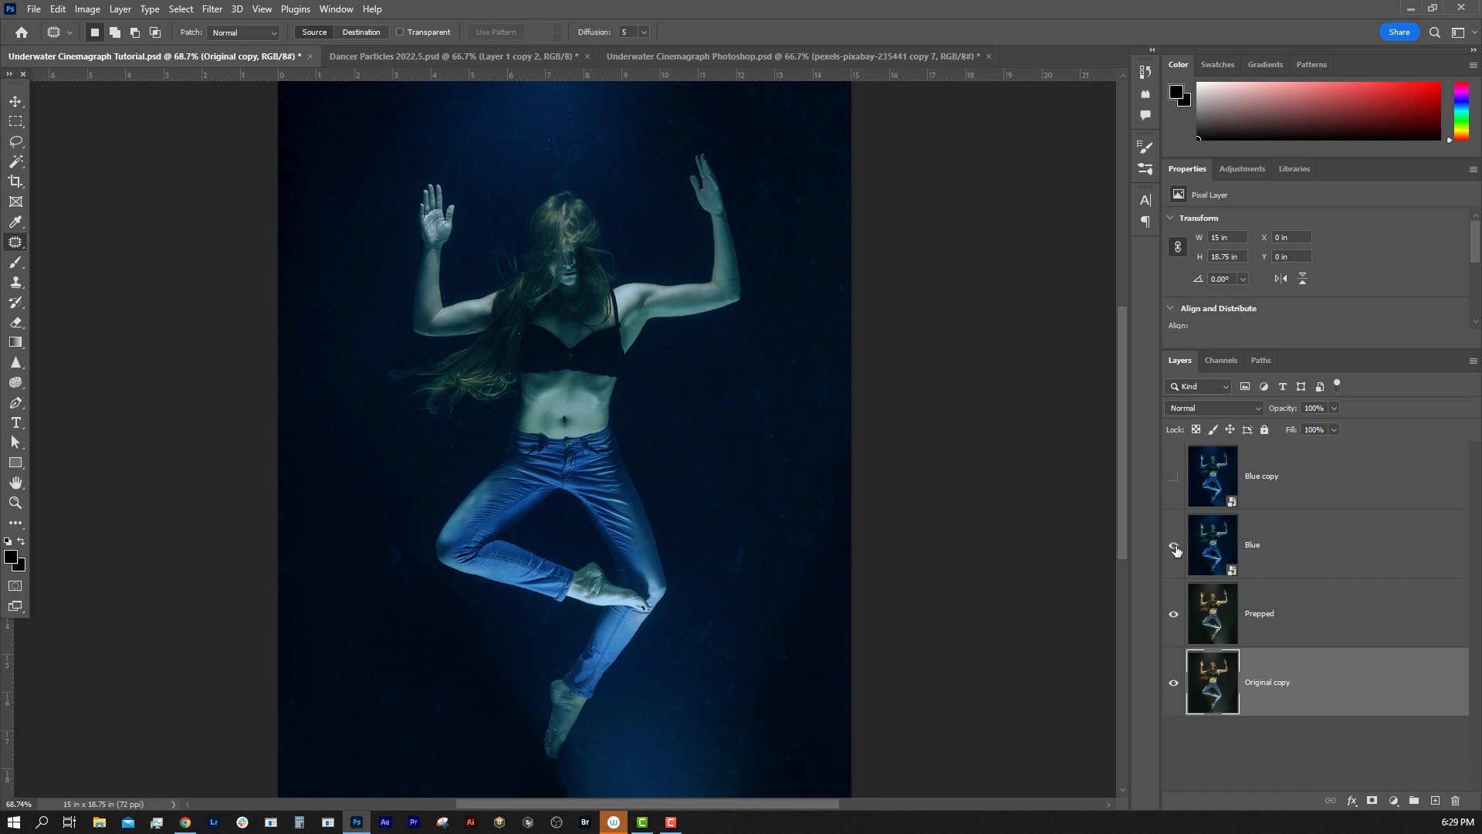
{"action": "left_click", "coordinate": [213, 8]}
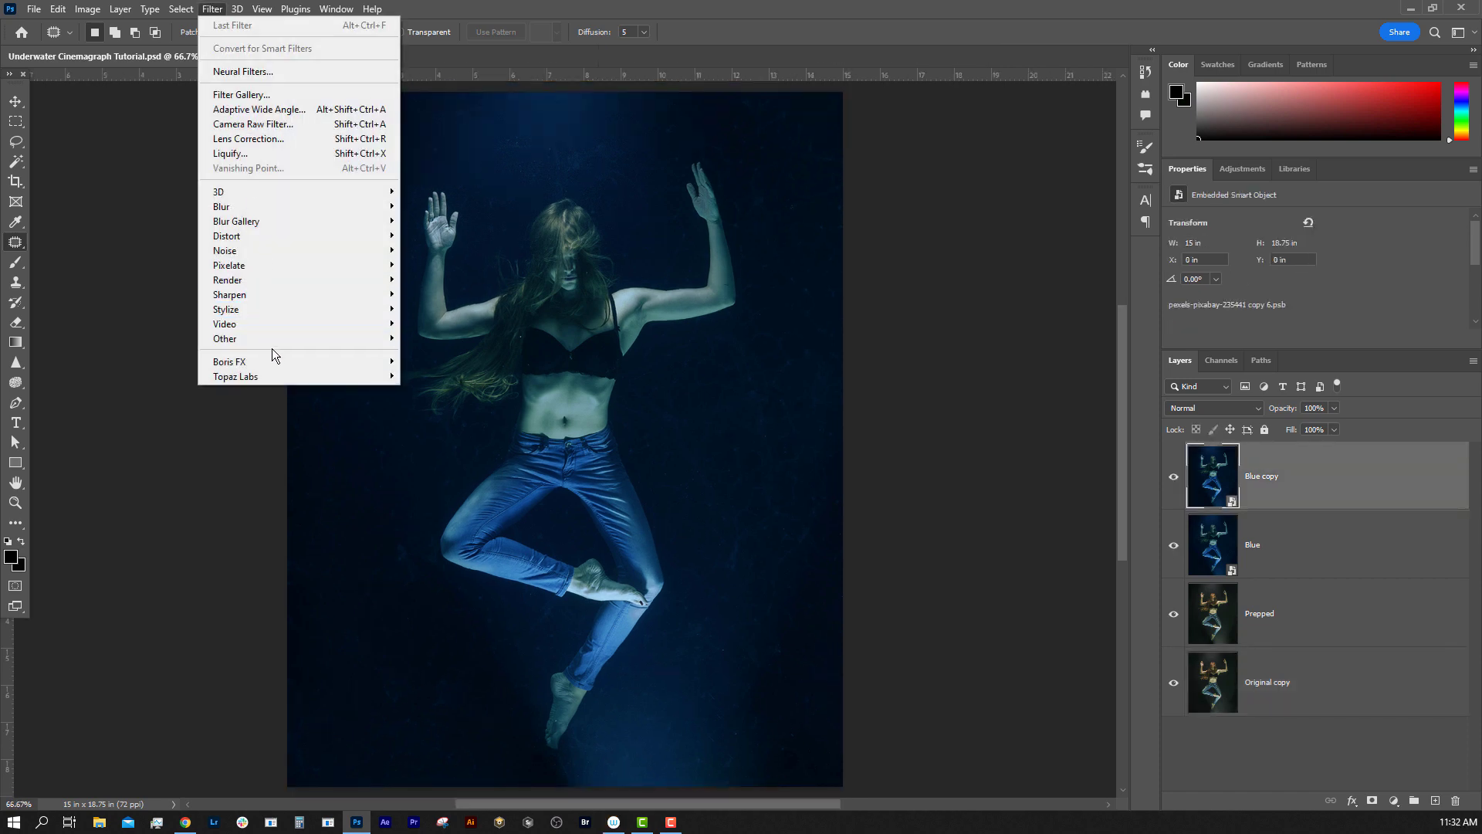
{"action": "mouse_move", "coordinate": [272, 355]}
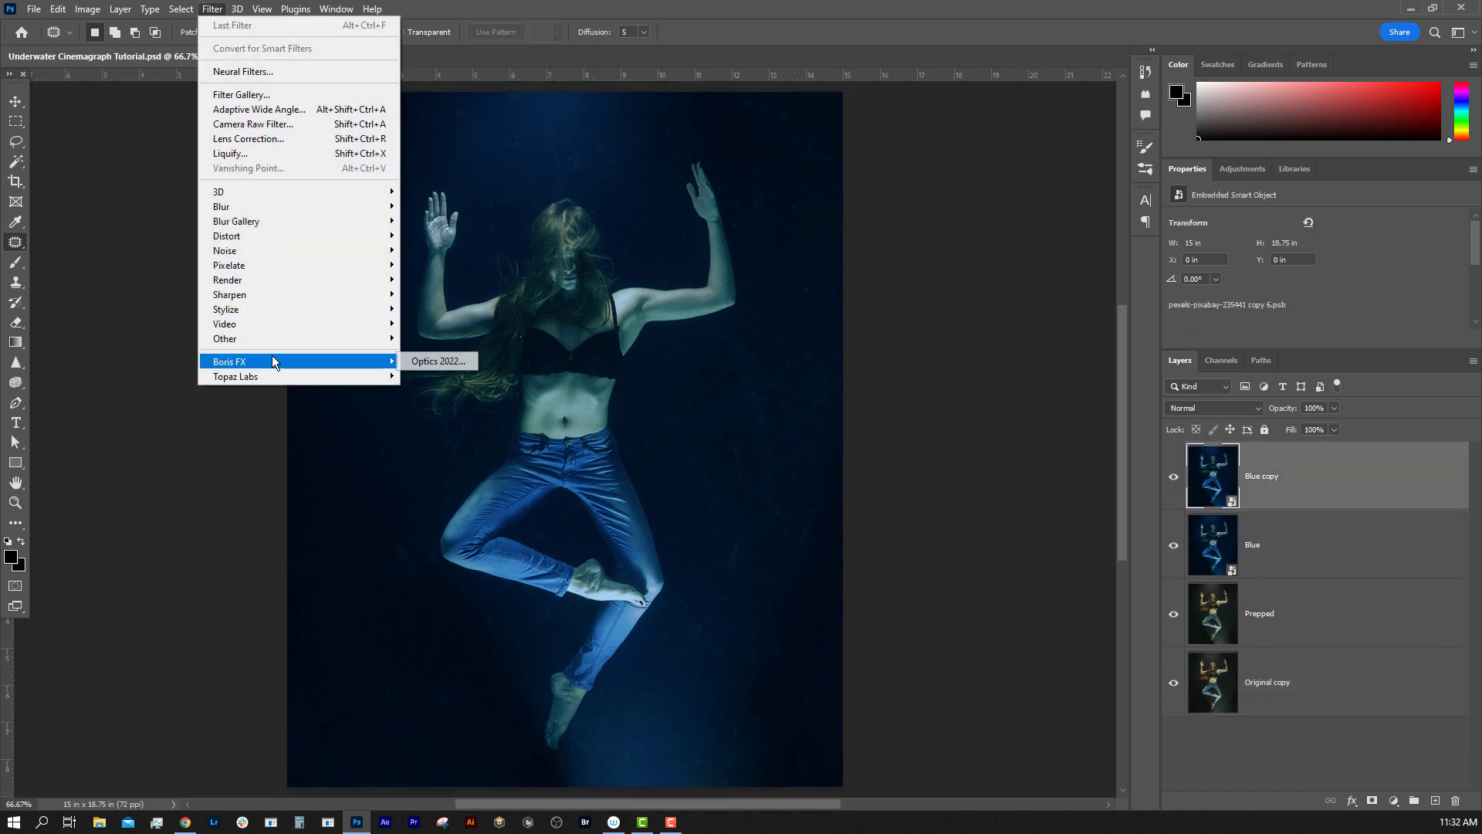
{"action": "left_click", "coordinate": [435, 363]}
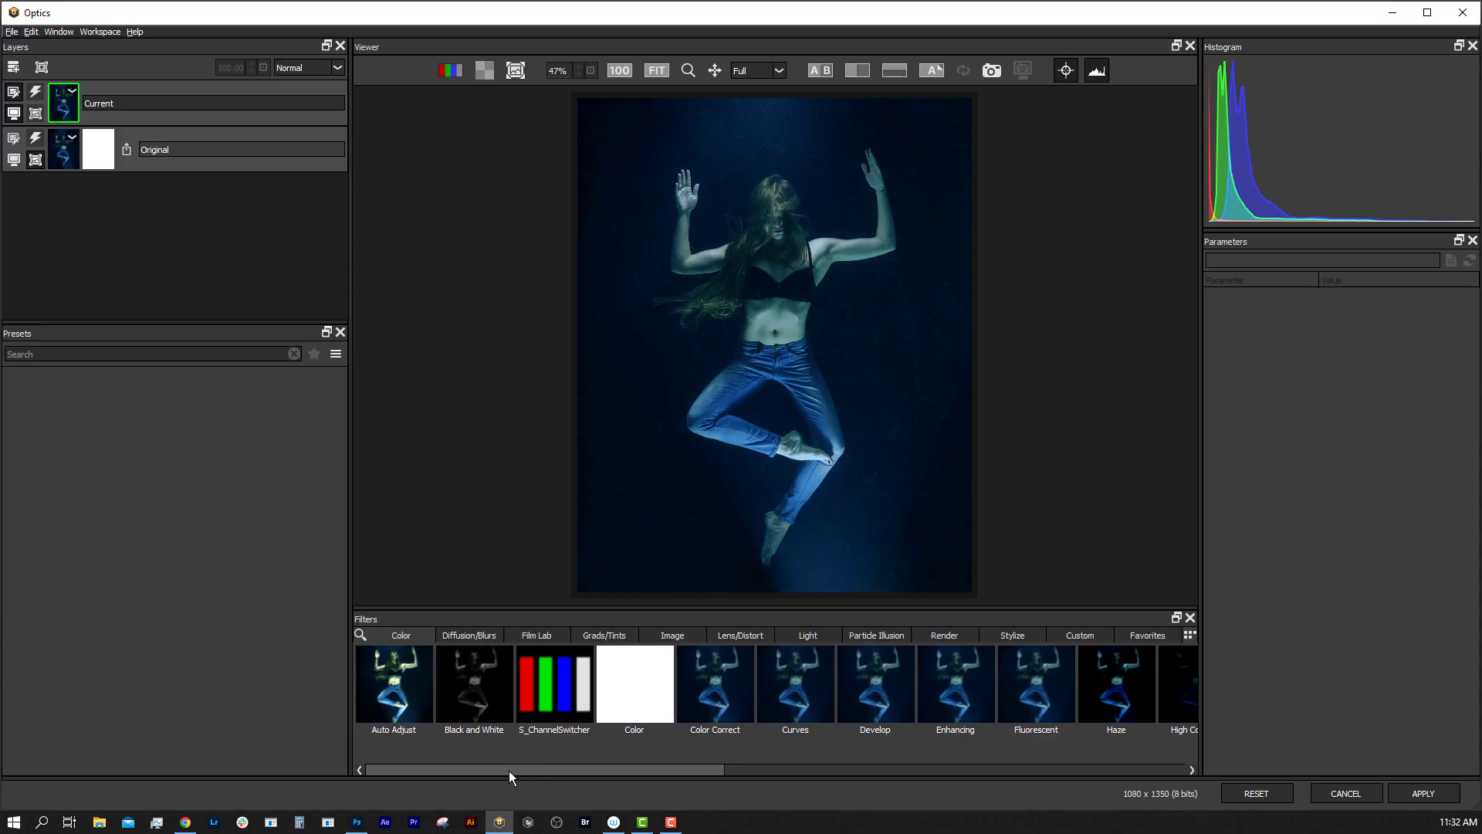
Apply the S_UltraGlow light filter, try its Basking in the Afterglow and Get Cross presets, and add a new layer above it
{"action": "left_click", "coordinate": [806, 635]}
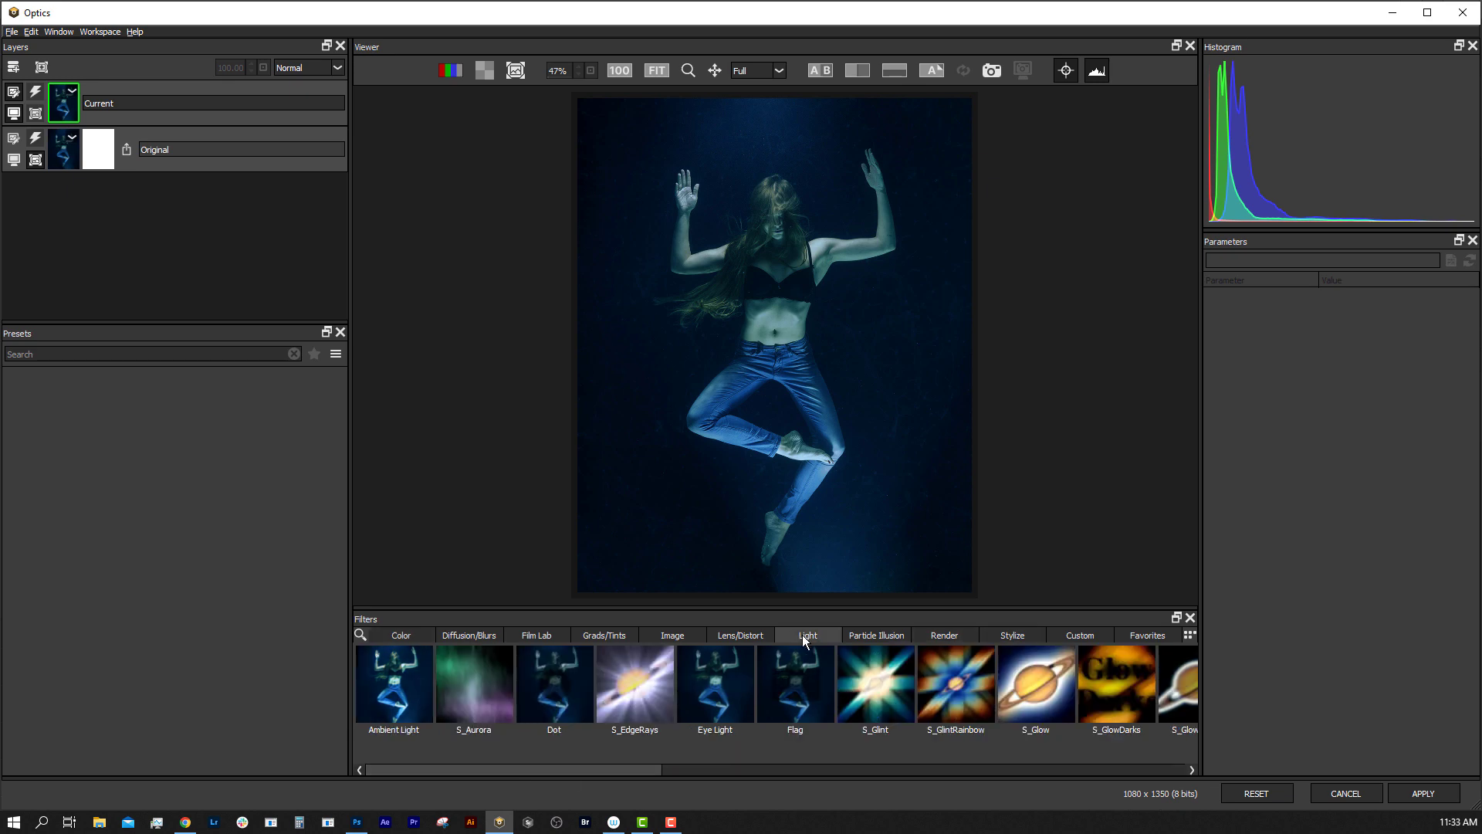
{"action": "left_click_drag", "start_coordinate": [423, 771], "coordinate": [959, 755]}
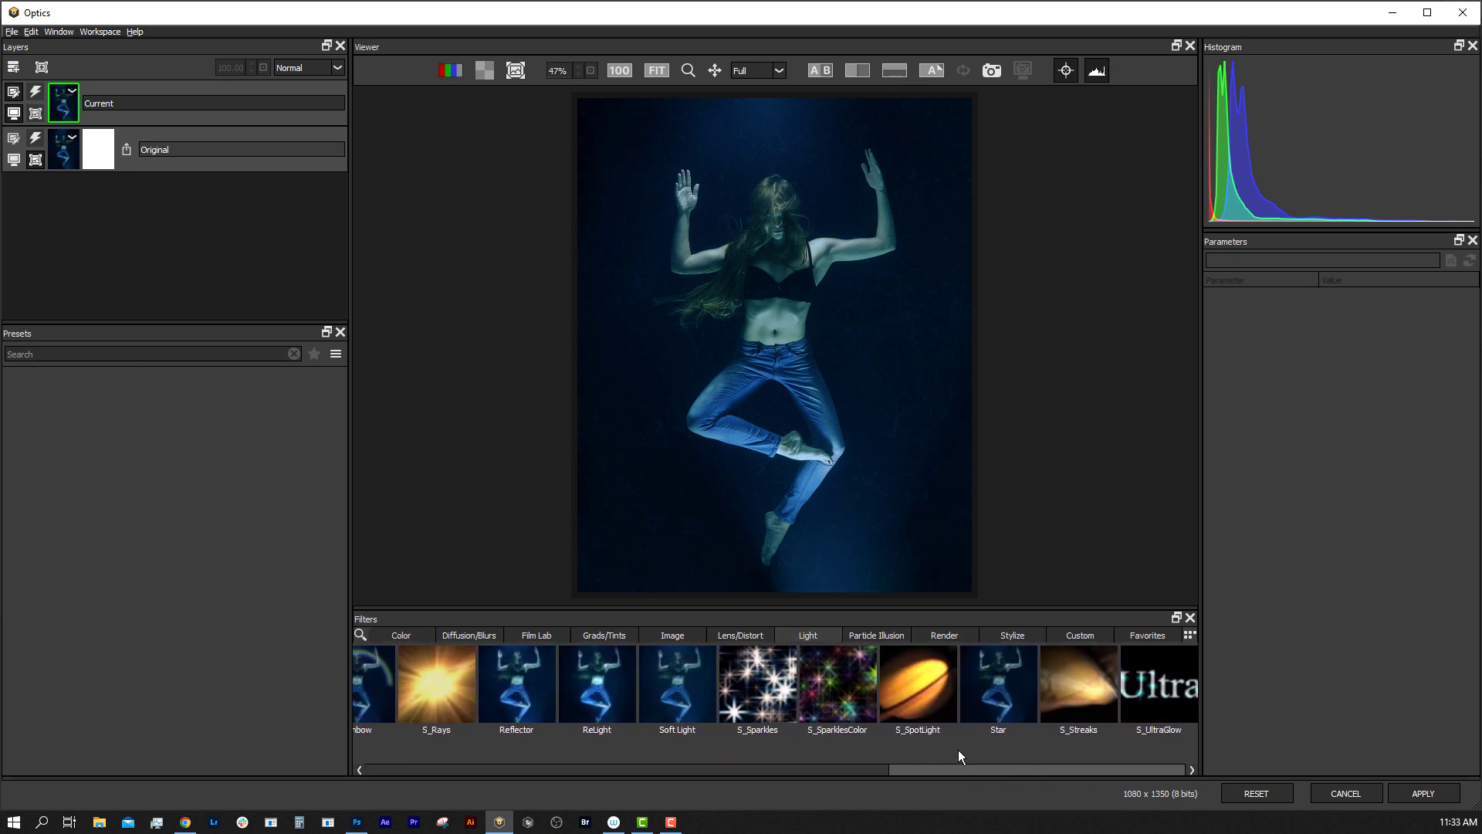
{"action": "left_click", "coordinate": [1159, 679]}
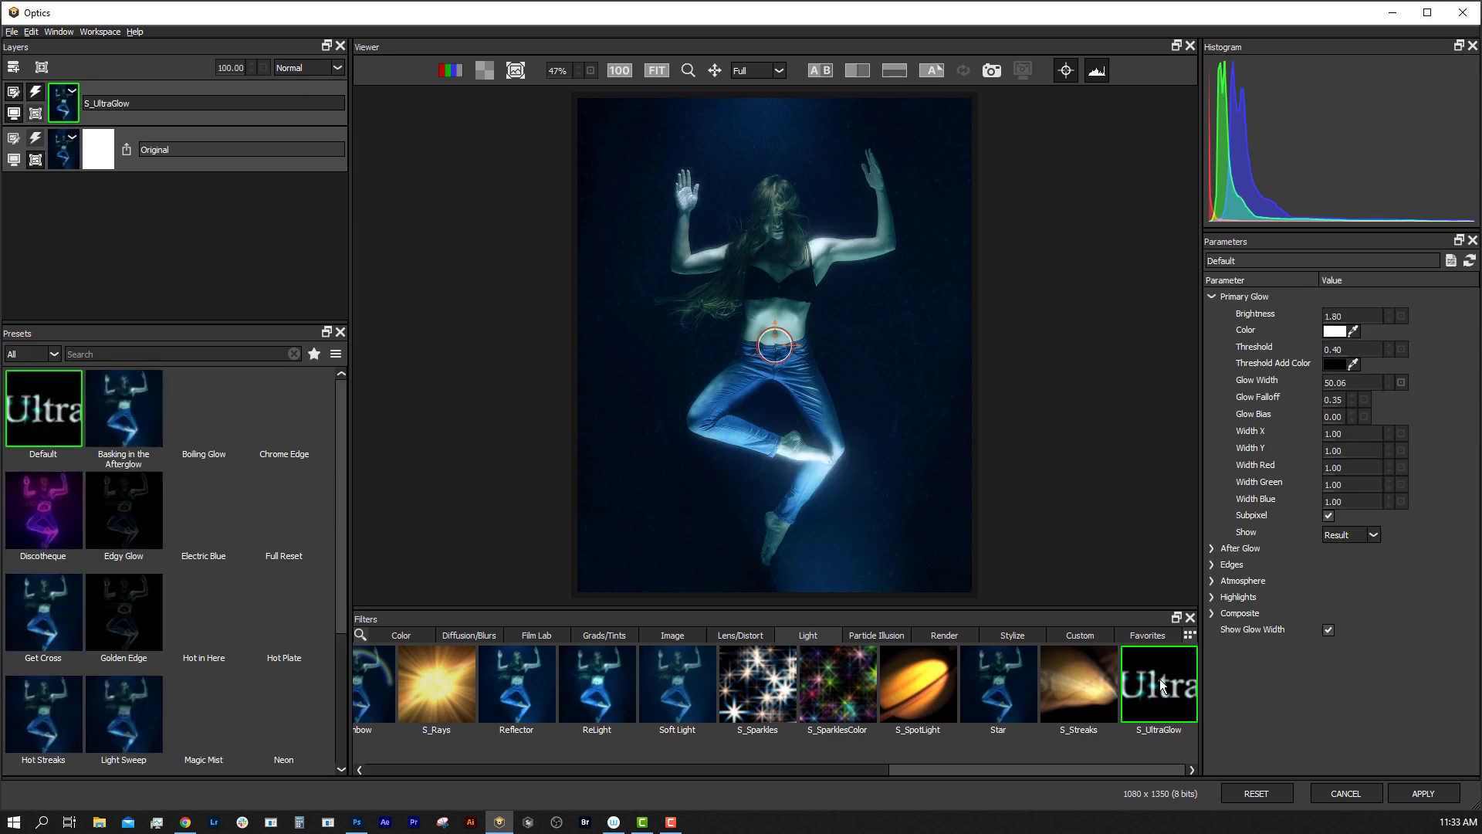
{"action": "left_click", "coordinate": [140, 423]}
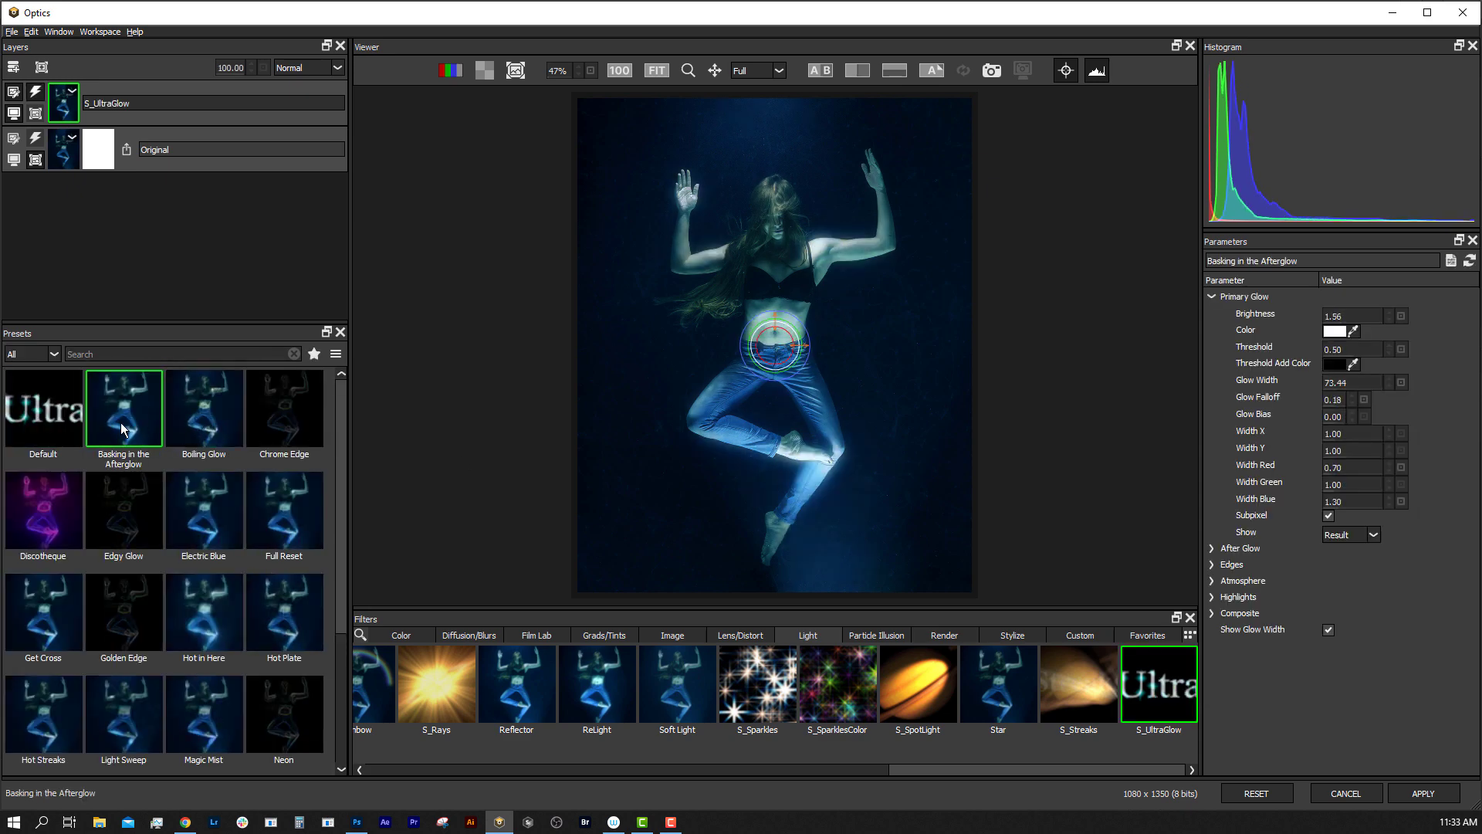
{"action": "left_click", "coordinate": [58, 614]}
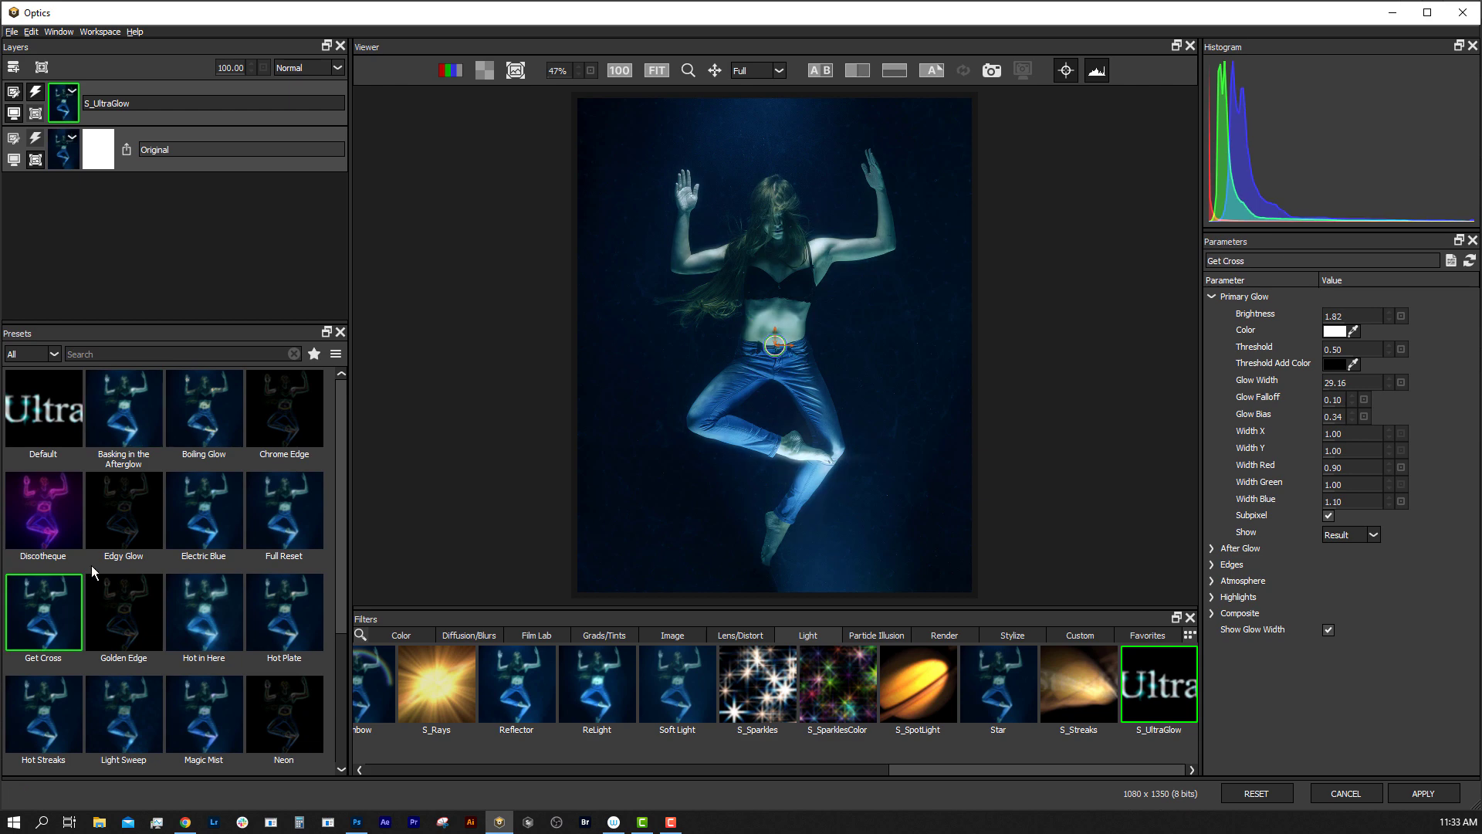
{"action": "left_click", "coordinate": [121, 425]}
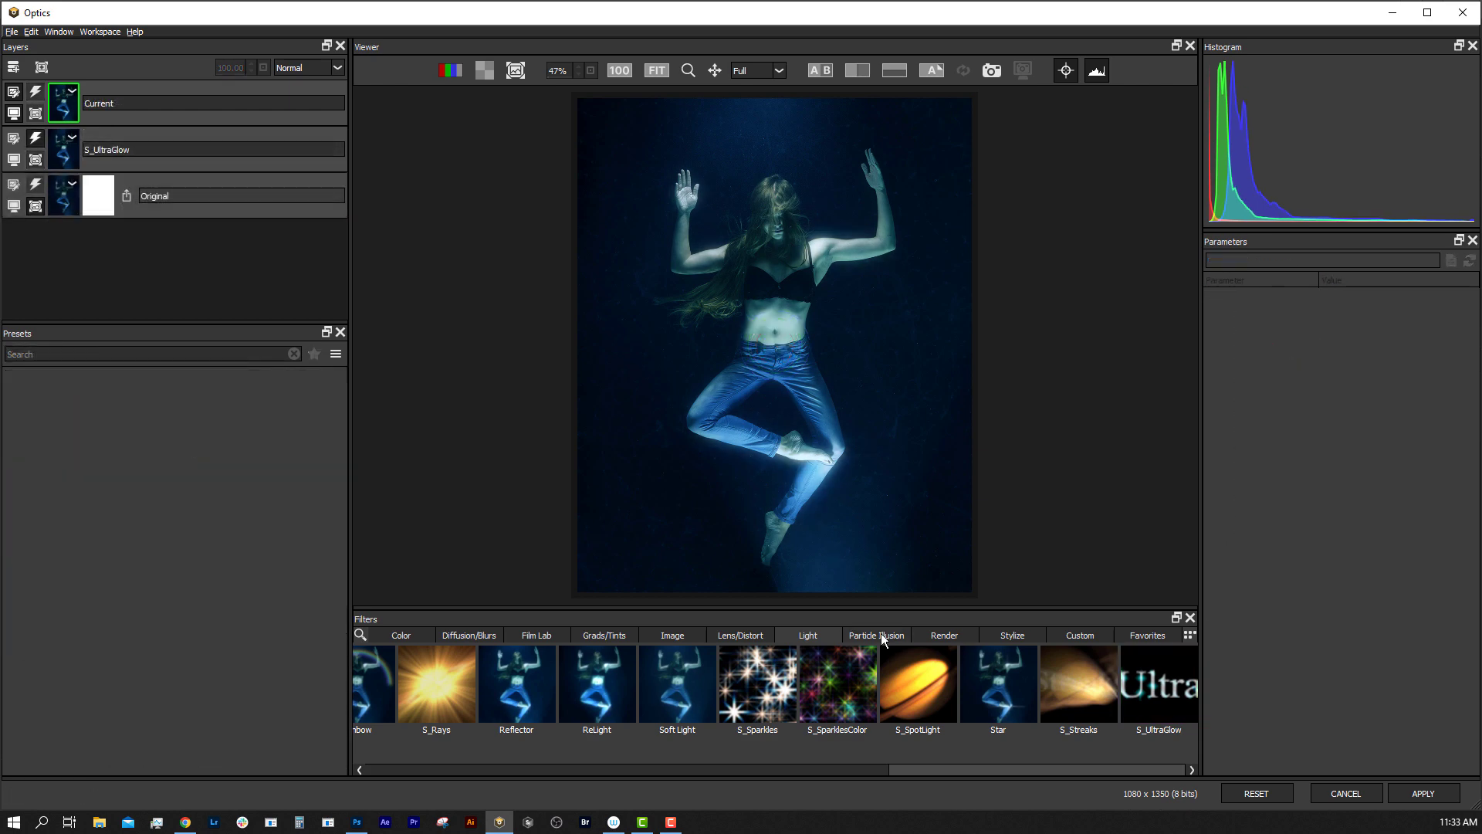
Apply the PI Water filter to the new layer and launch Particle Illusion from it
{"action": "left_click", "coordinate": [881, 635]}
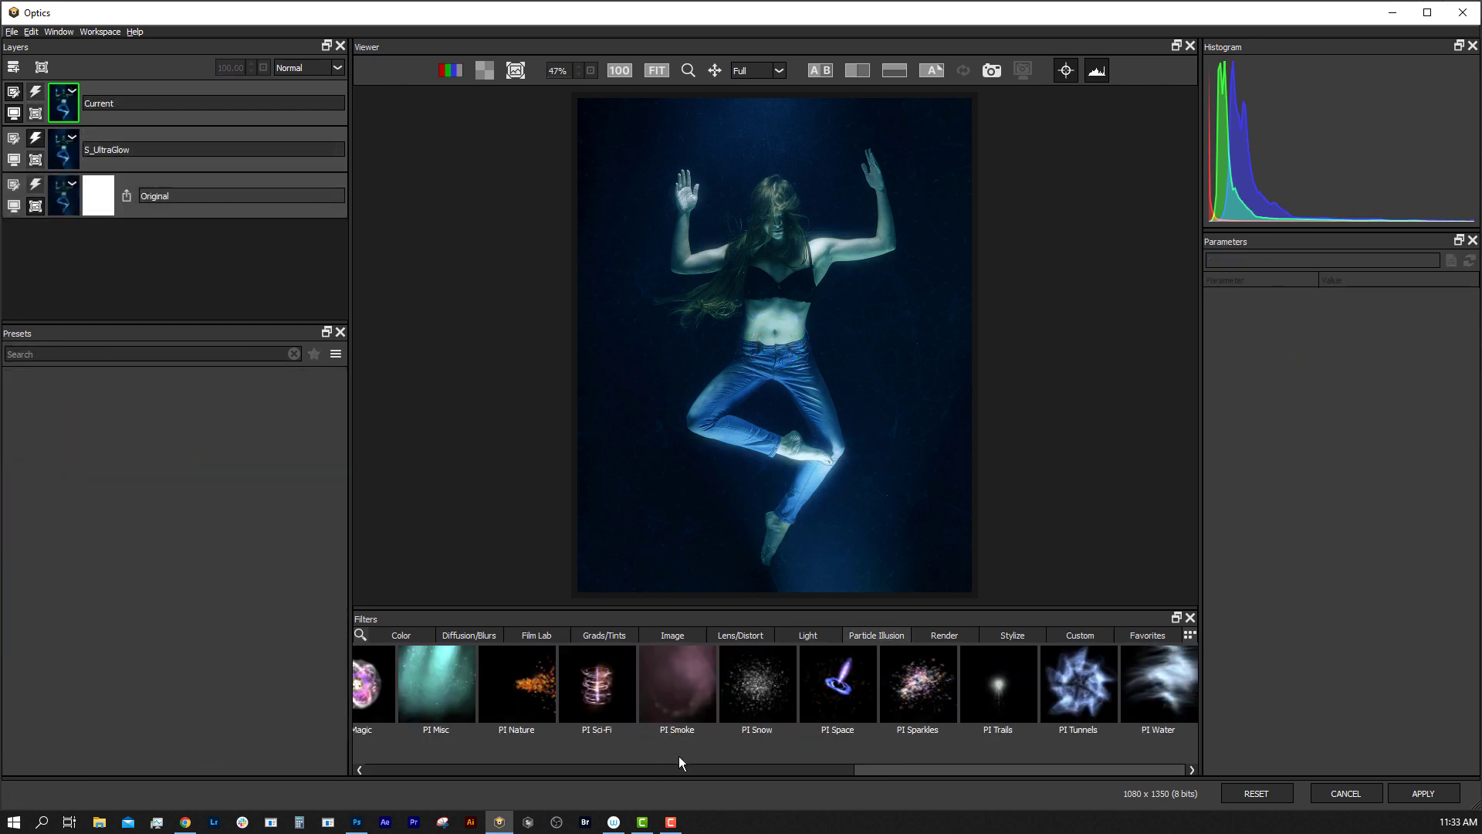
{"action": "left_click", "coordinate": [1142, 693]}
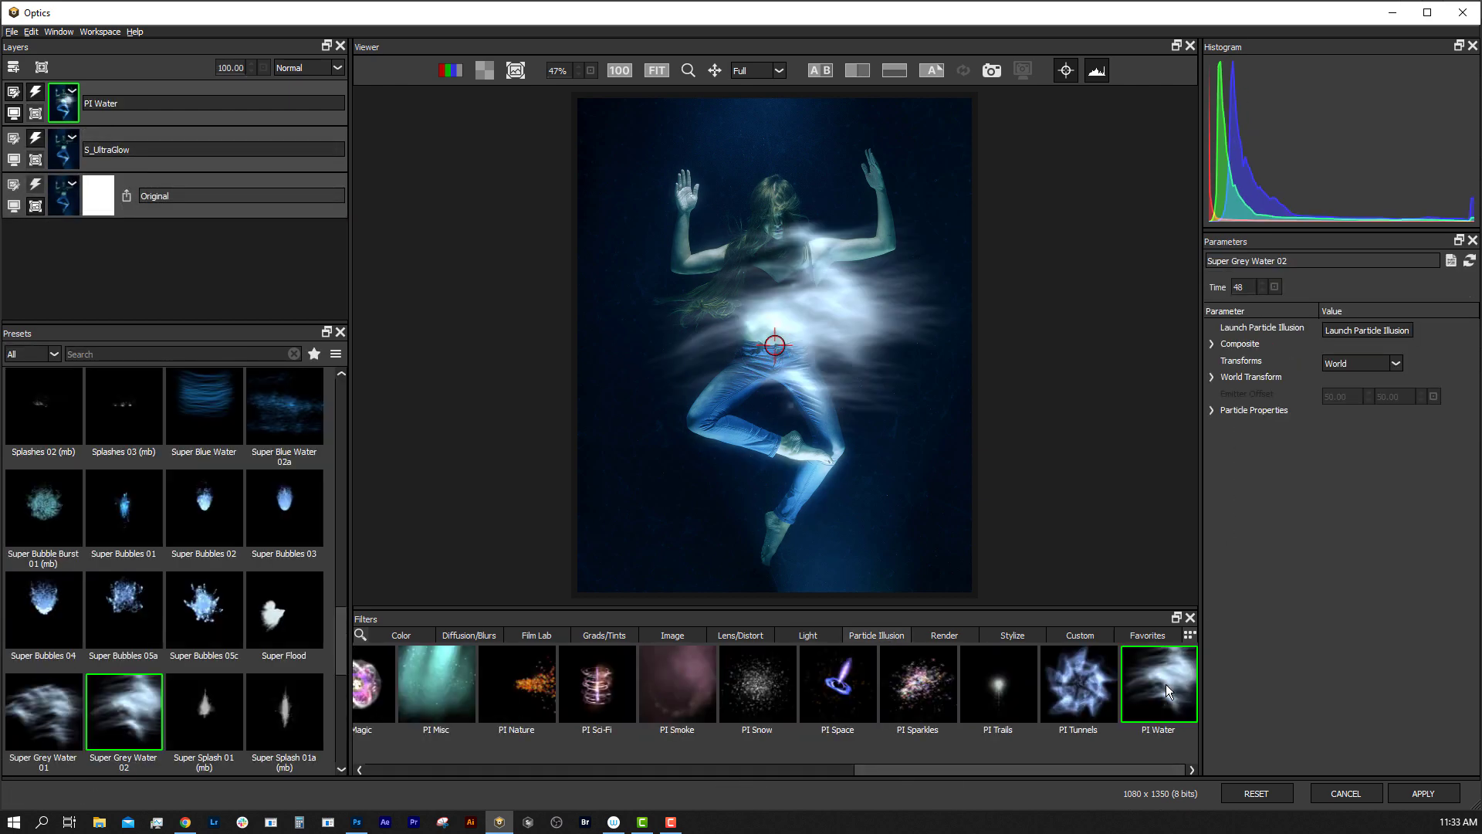
{"action": "left_click", "coordinate": [1344, 332]}
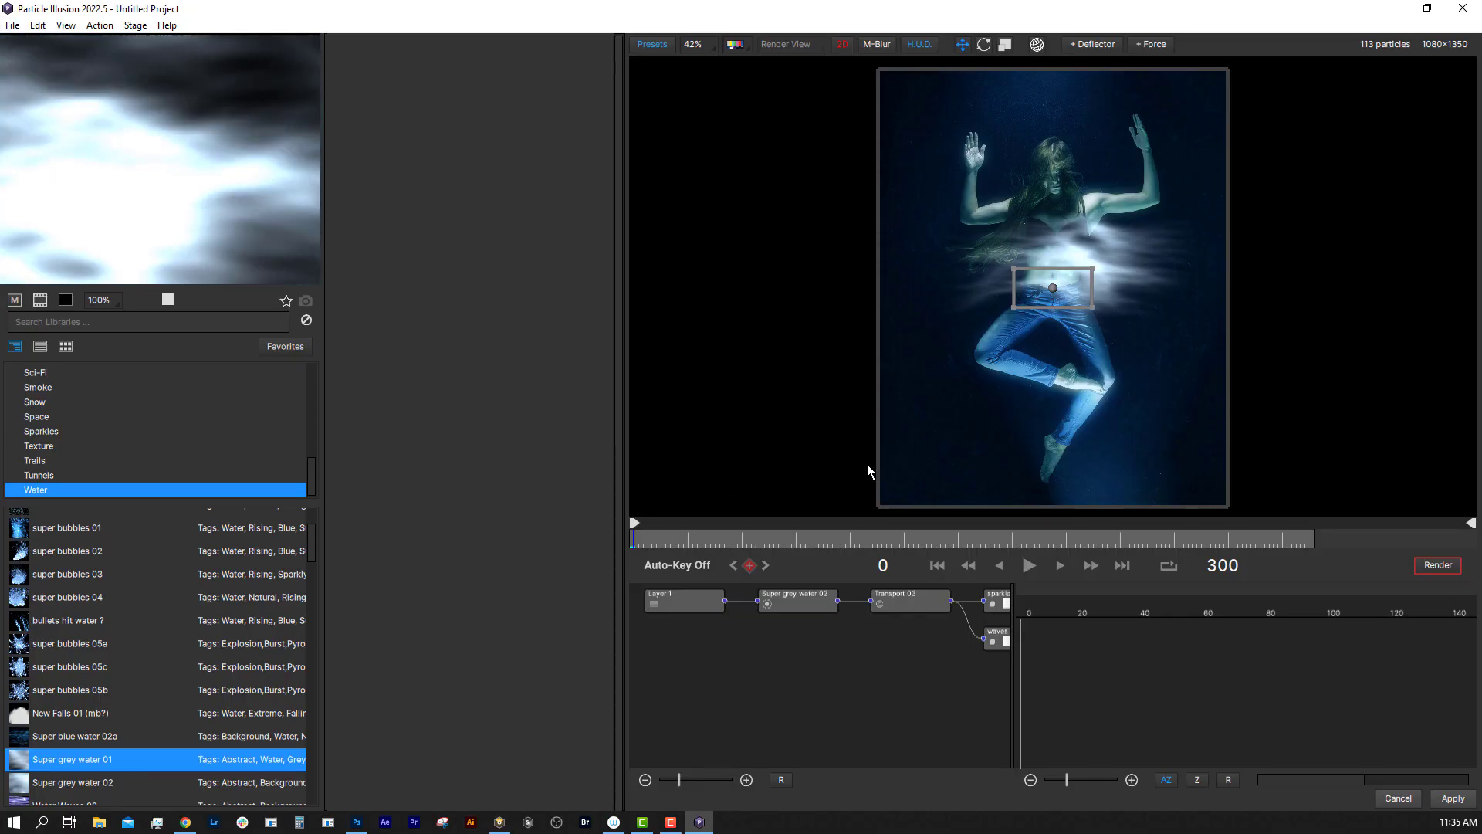
Start a new Particle Illusion project and discard the changes to the current one
{"action": "left_click", "coordinate": [19, 27]}
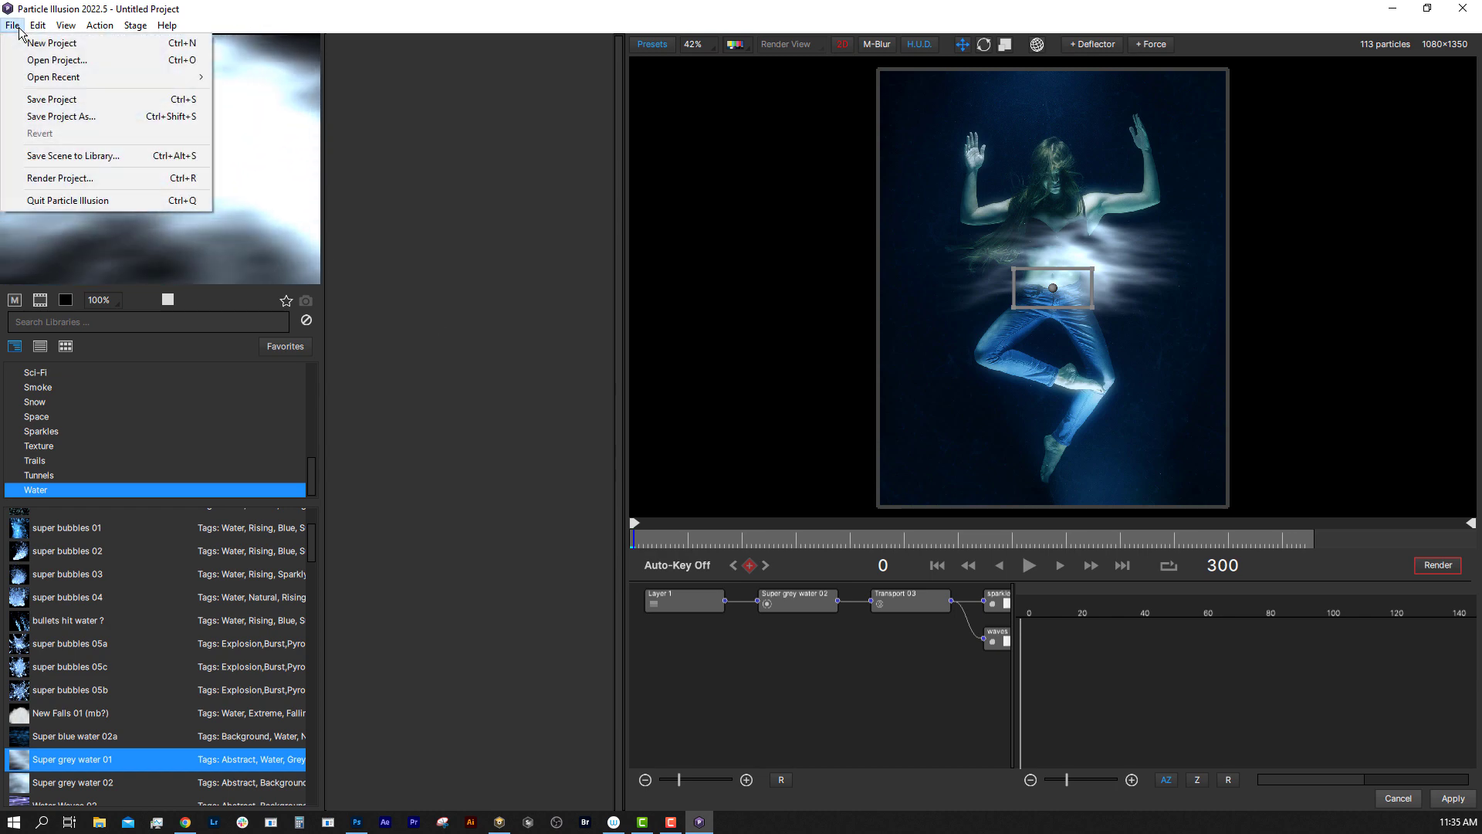
{"action": "left_click", "coordinate": [62, 44]}
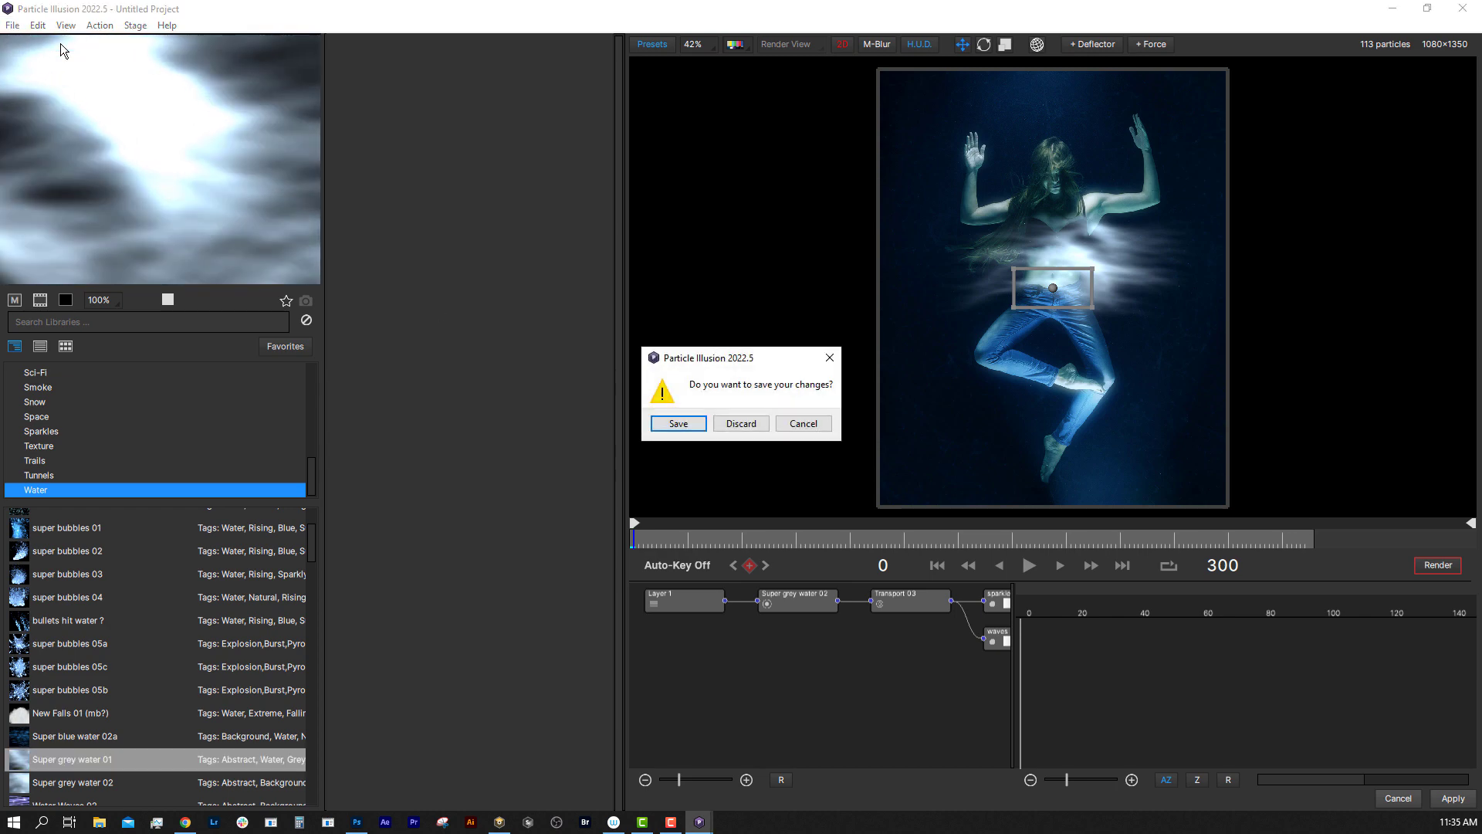
{"action": "left_click", "coordinate": [741, 423]}
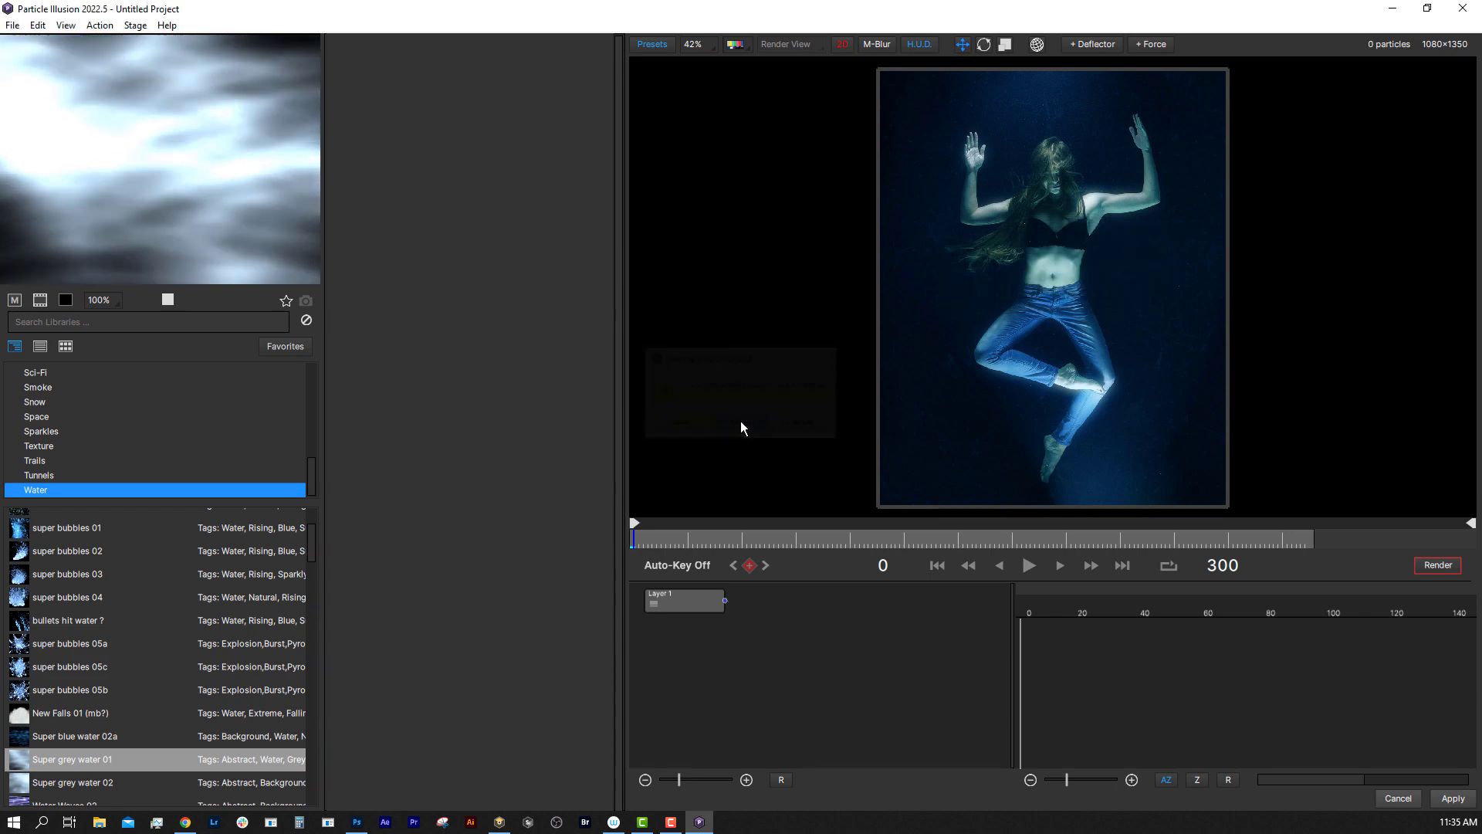
Add the Bubble Streams Area 02 (mb) emitter from the Water library beside the dancer and preview the bubbles
{"action": "scroll", "coordinate": [149, 649], "scroll_direction": "down", "scroll_amount": 5}
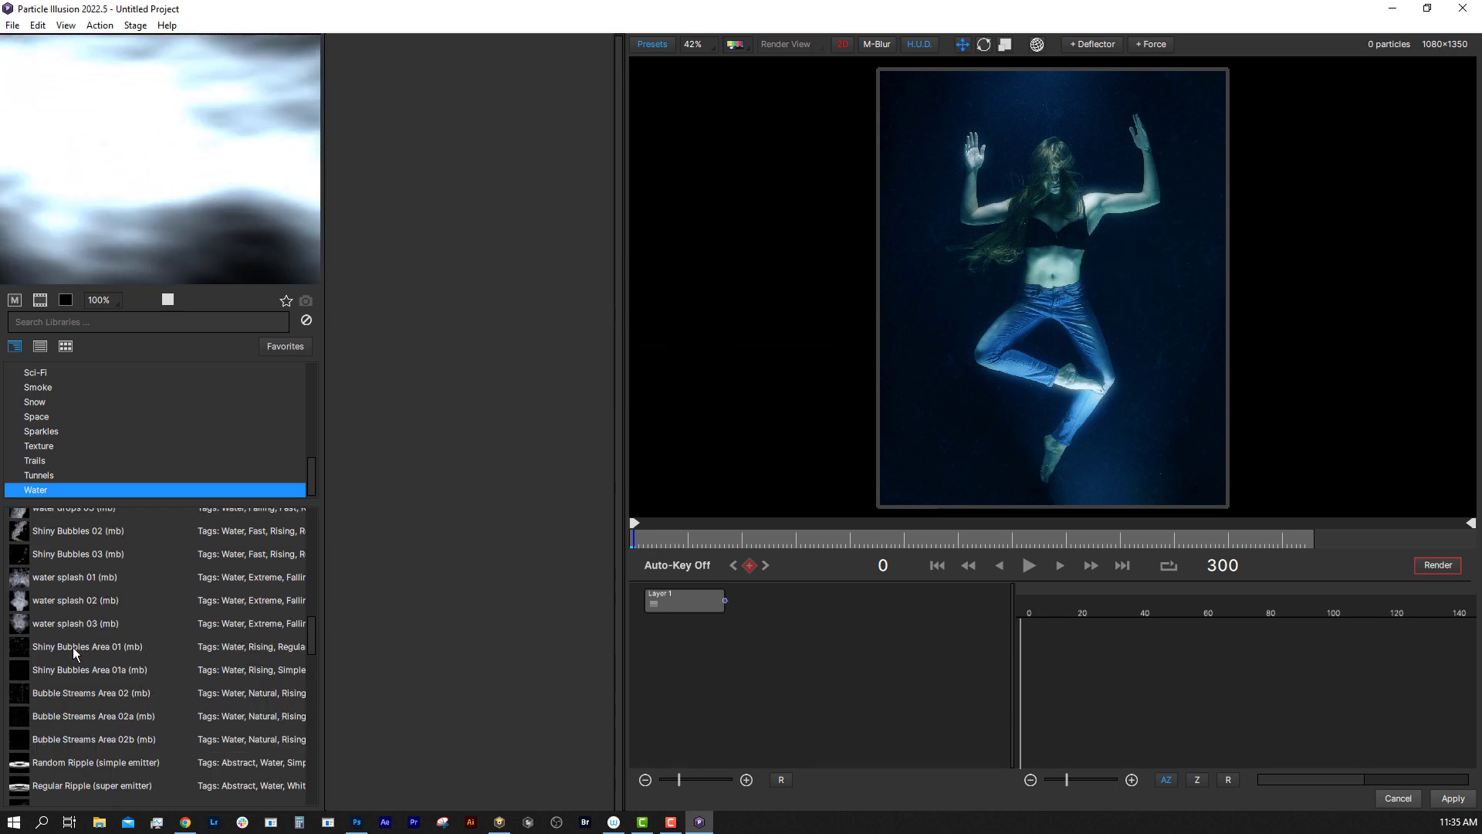
{"action": "left_click", "coordinate": [77, 698]}
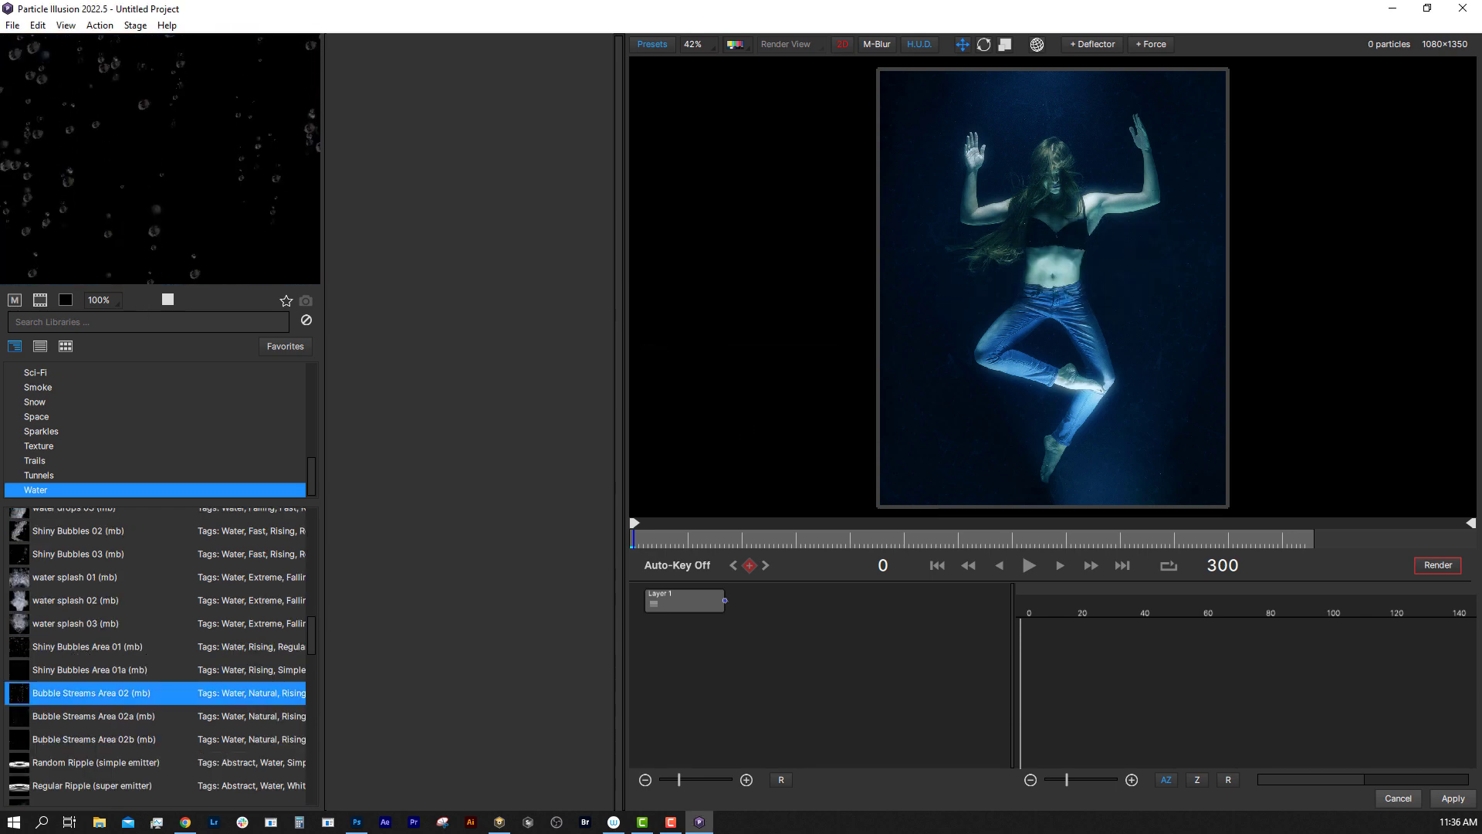
{"action": "left_click", "coordinate": [973, 322]}
{"action": "key", "text": "space"}
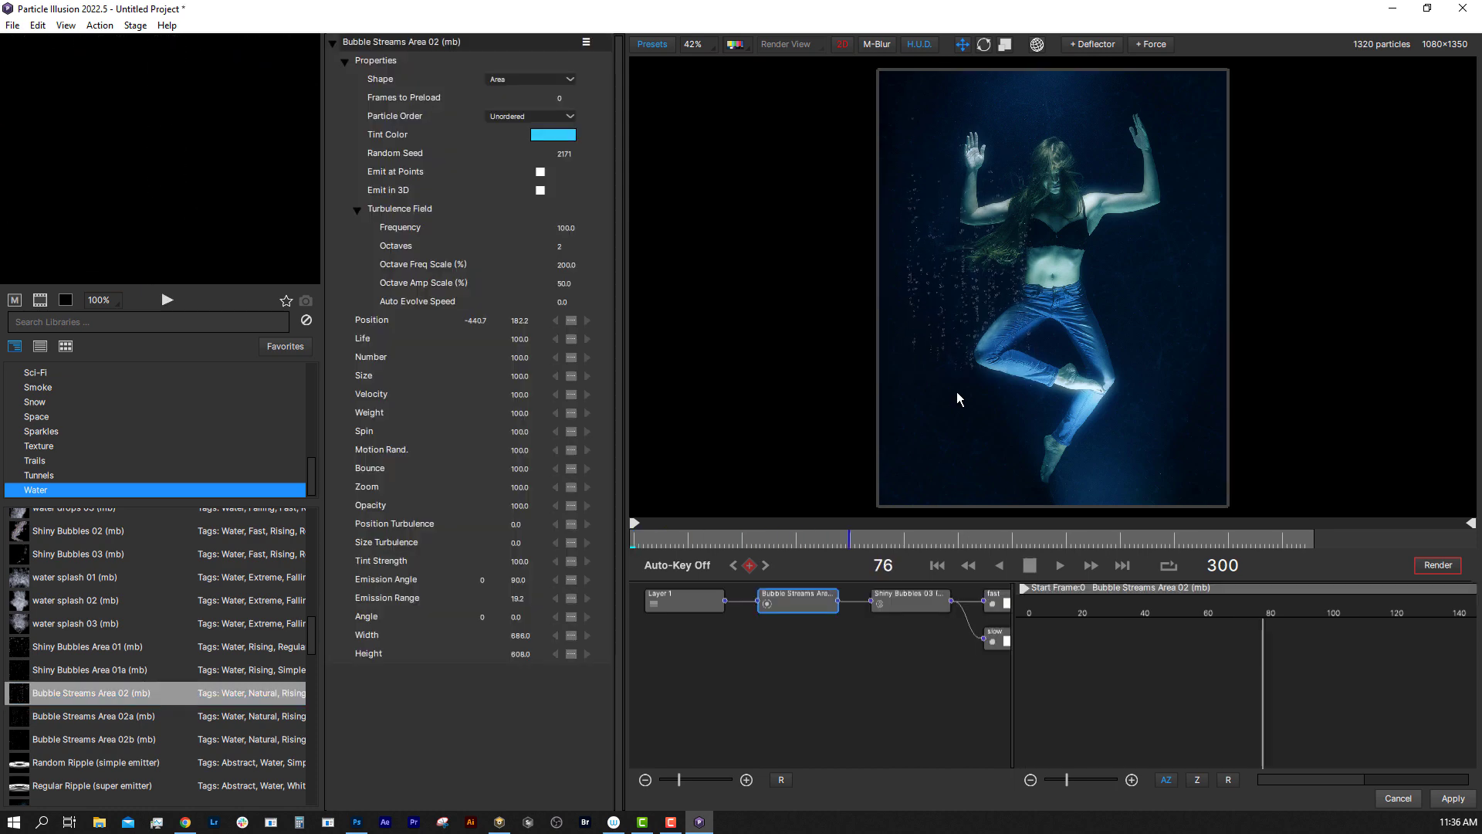
{"action": "key", "text": "space"}
Move the bubble emitter up to the dancer's raised hand and change its shape from Area to Point
{"action": "left_click_drag", "start_coordinate": [973, 320], "coordinate": [972, 147]}
{"action": "left_click", "coordinate": [534, 81]}
{"action": "left_click", "coordinate": [502, 96]}
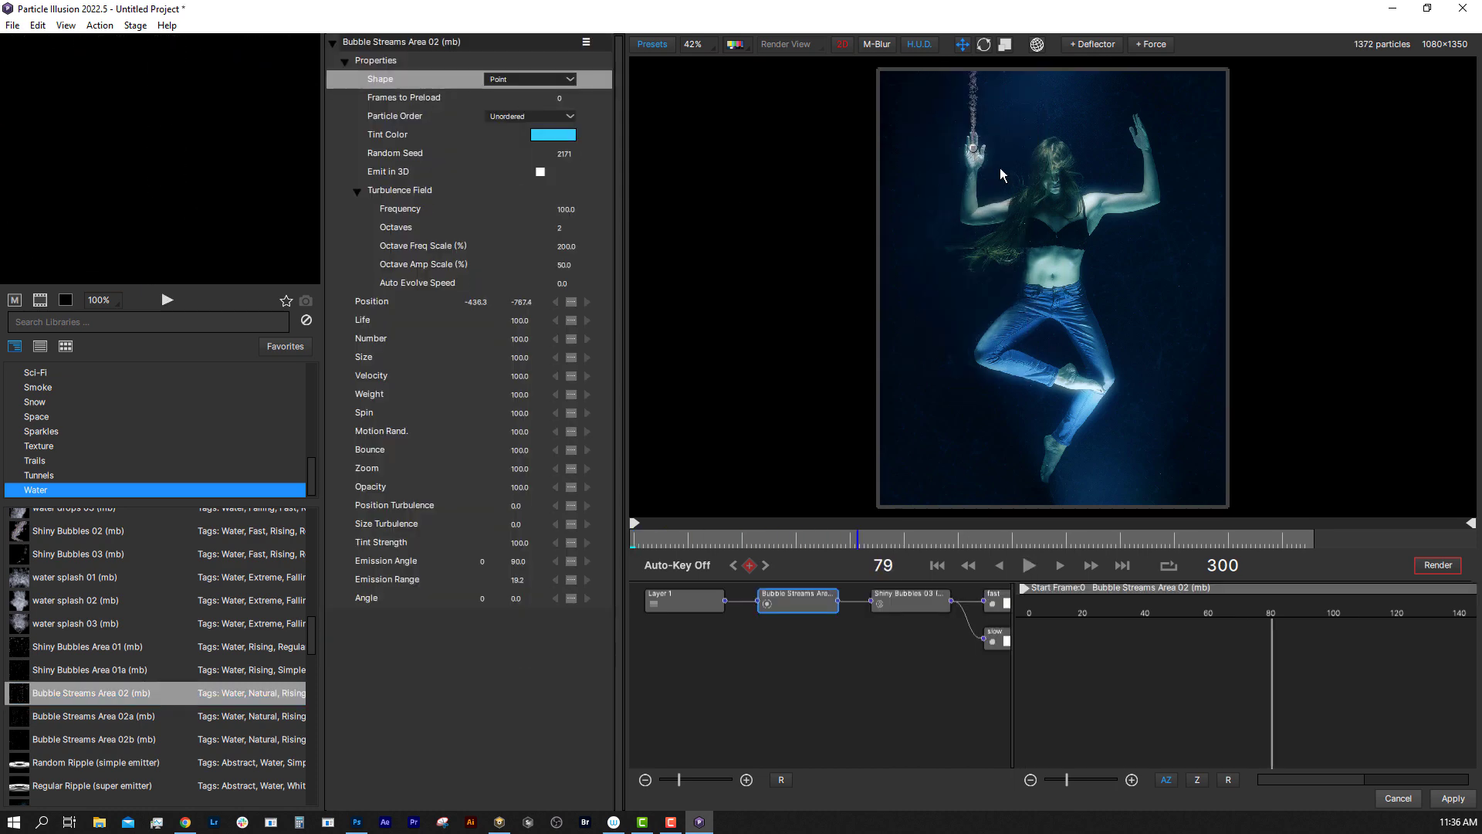
Set the hand bubble emitter's Size to 137, Number to 2 and Weight to 1
{"action": "left_click_drag", "start_coordinate": [514, 356], "coordinate": [541, 357]}
{"action": "left_click", "coordinate": [519, 340]}
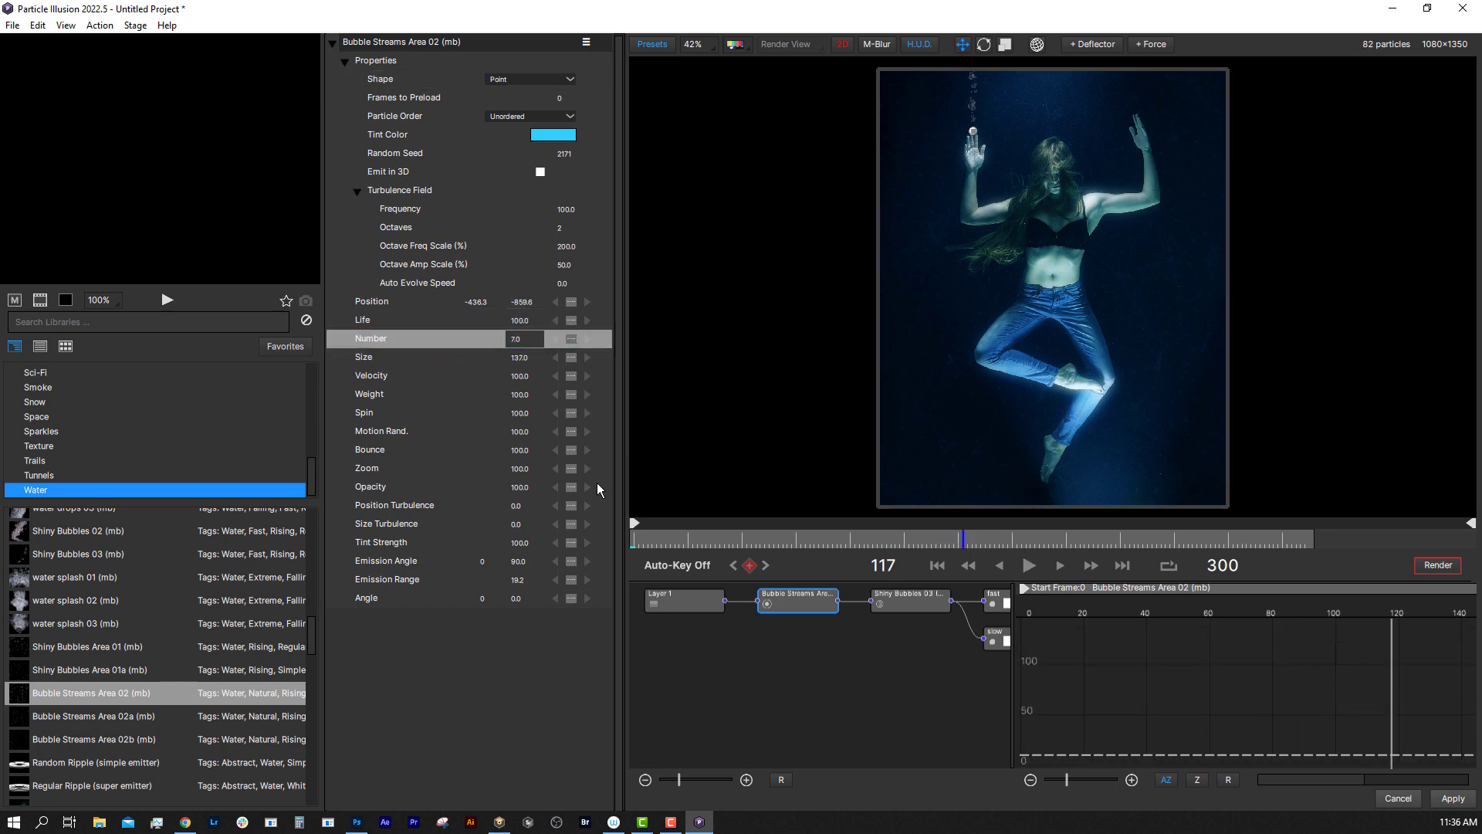
{"action": "left_click", "coordinate": [485, 399]}
Place a copy of the bubble emitter at the dancer's other raised hand and vary its Random Seed
{"action": "left_click", "coordinate": [1138, 126]}
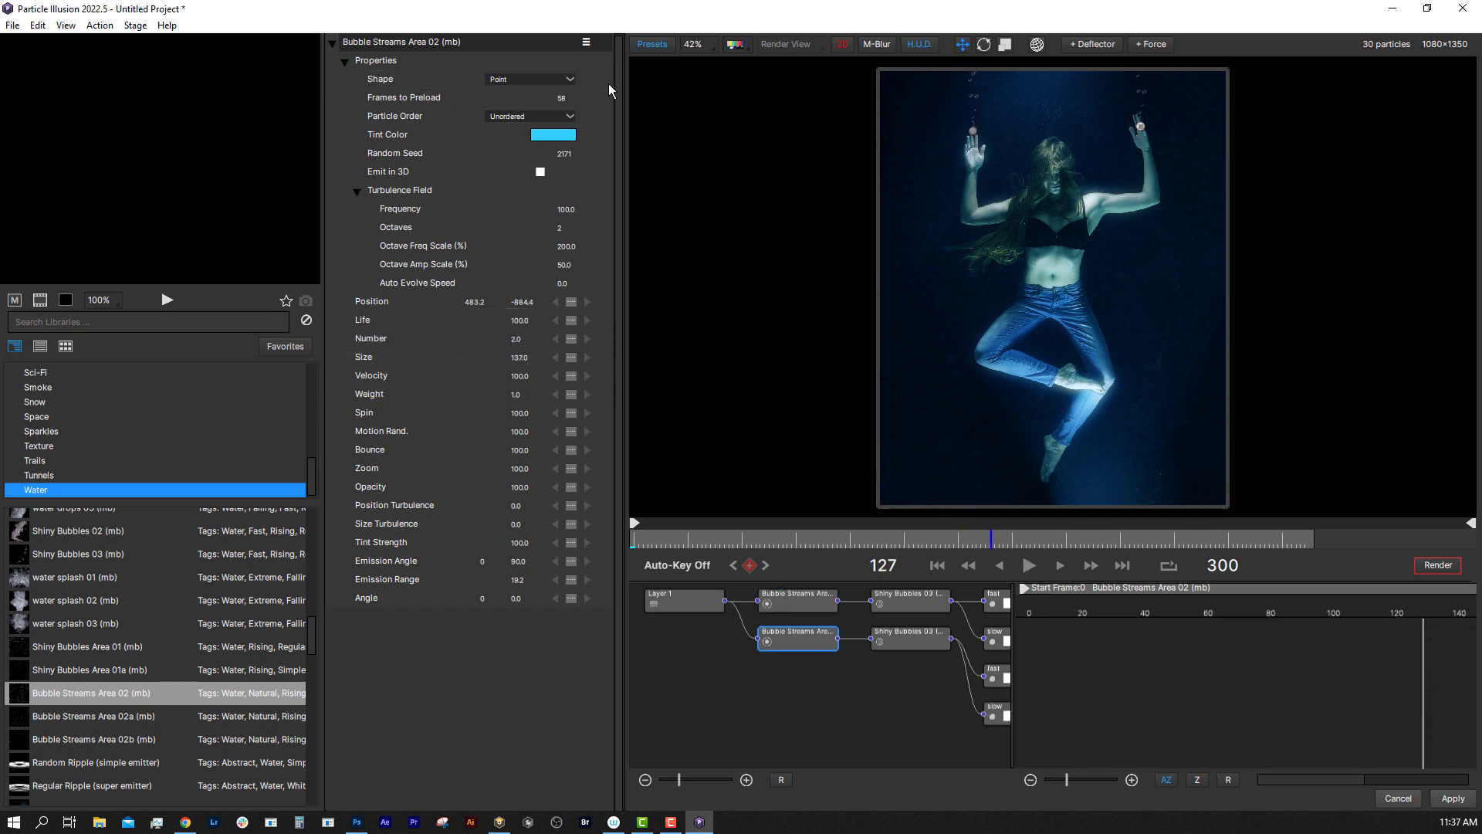
{"action": "left_click_drag", "start_coordinate": [565, 153], "coordinate": [599, 156]}
Preview the animation and open the Super blue water emitter's Opacity value for editing
{"action": "key", "text": "space"}
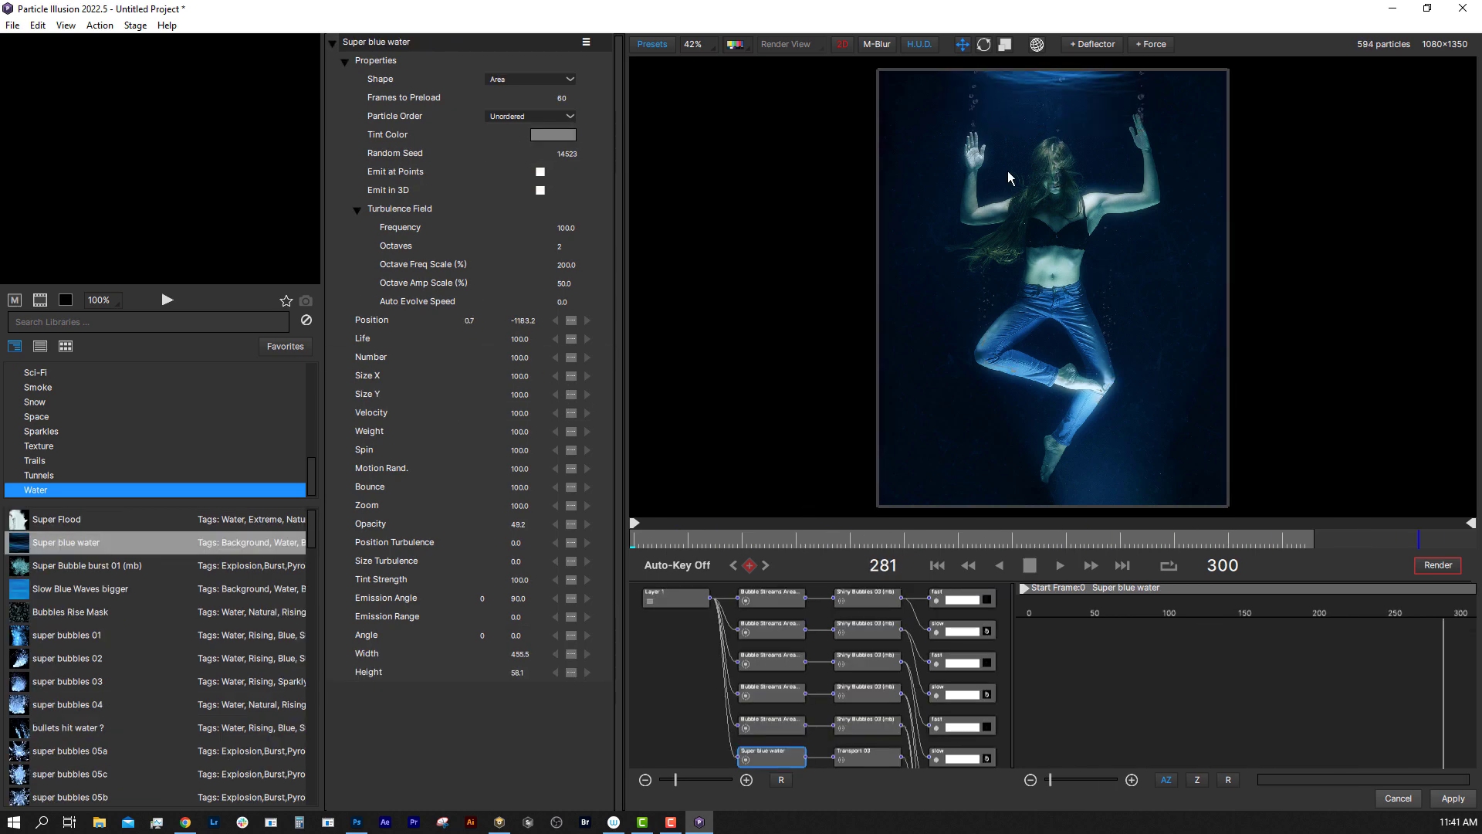
{"action": "left_click", "coordinate": [509, 524]}
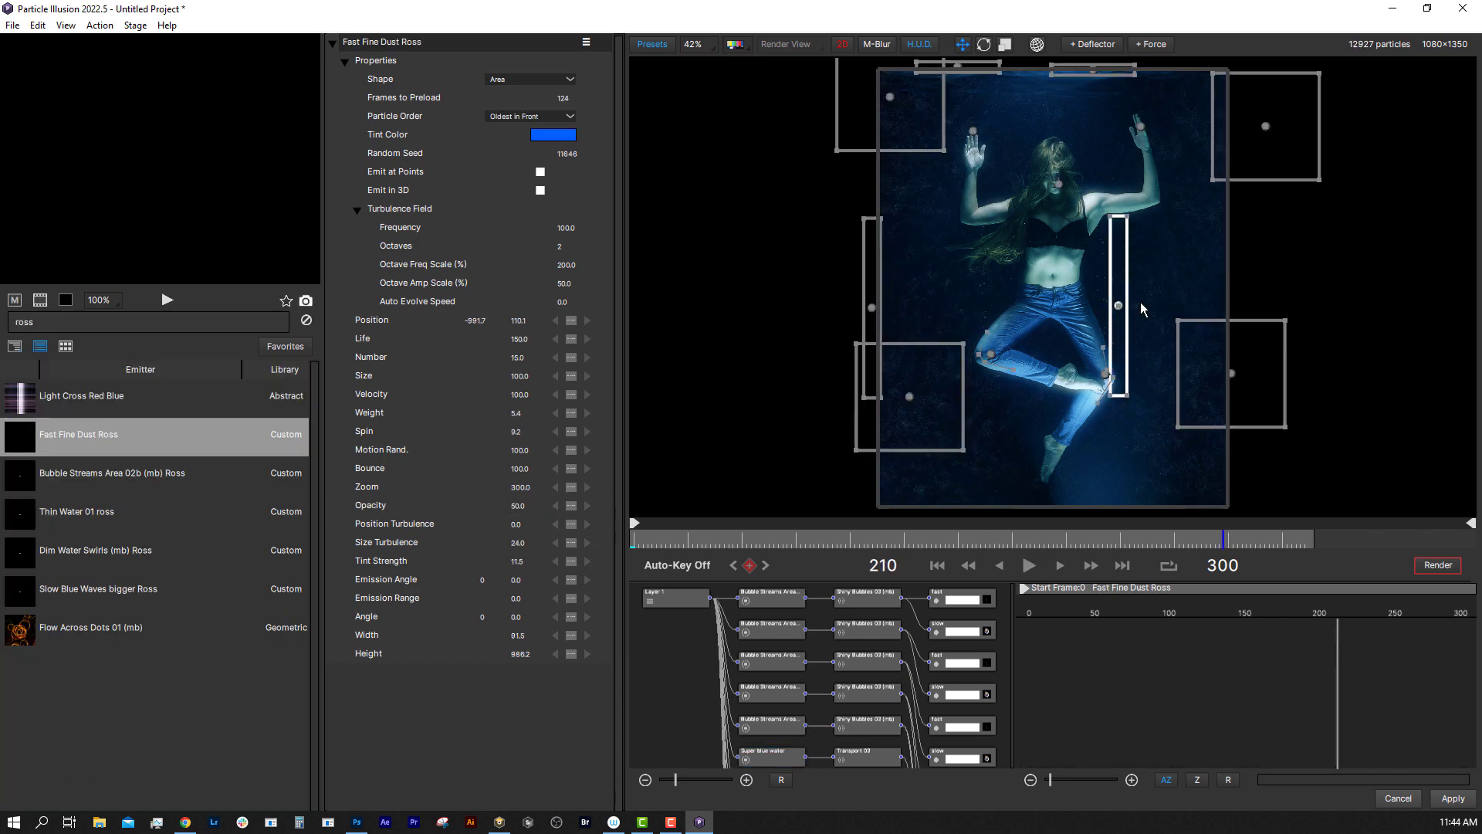
Move the Fast Fine Dust Ross emitter just outside the image's right edge, set its Angle to 201 and preview the animation
{"action": "left_click_drag", "start_coordinate": [1141, 309], "coordinate": [1153, 305]}
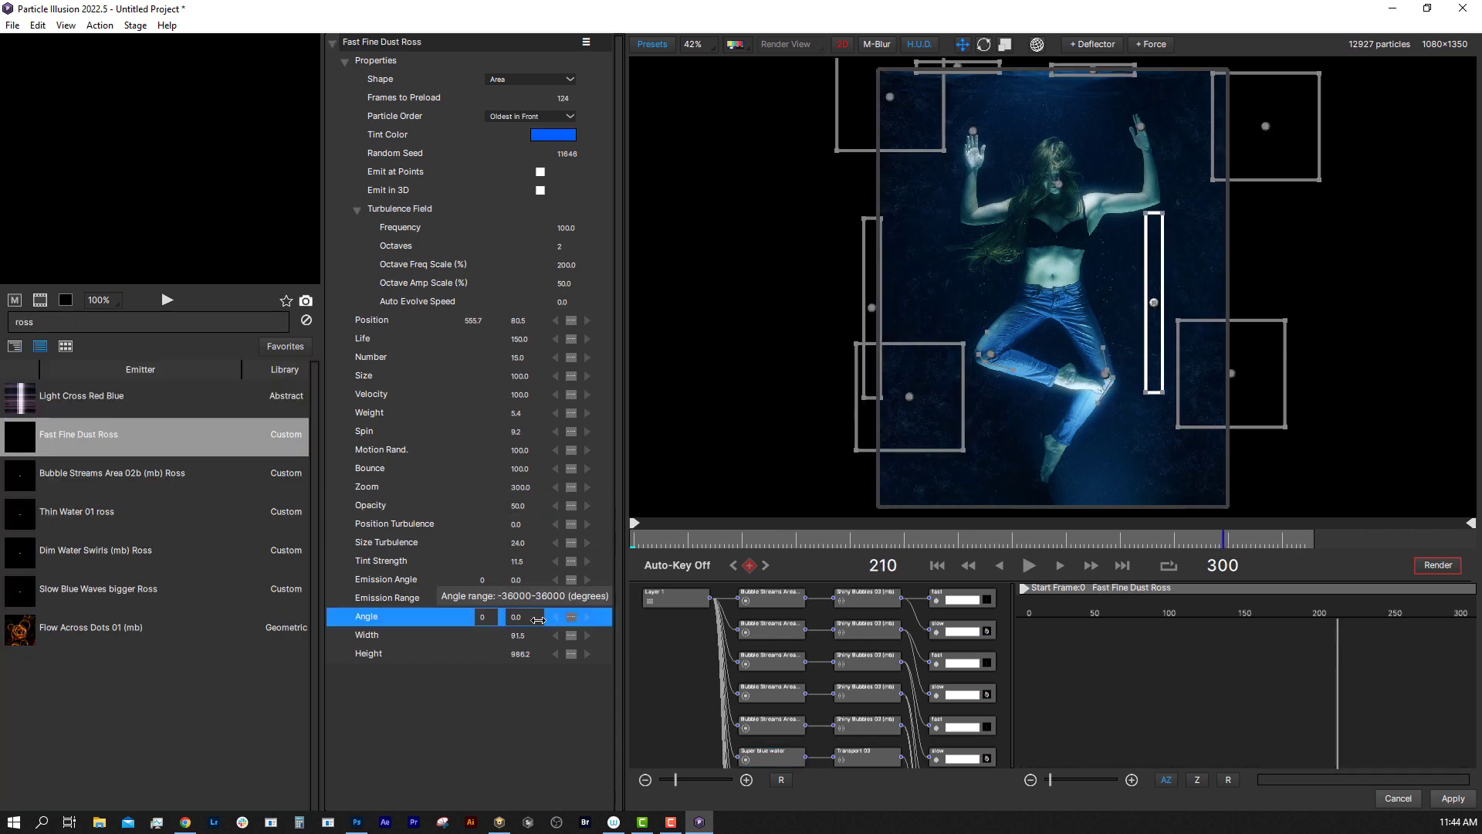
{"action": "left_click_drag", "start_coordinate": [536, 617], "coordinate": [690, 617]}
{"action": "left_click_drag", "start_coordinate": [1155, 302], "coordinate": [1247, 289]}
{"action": "key", "text": "space"}
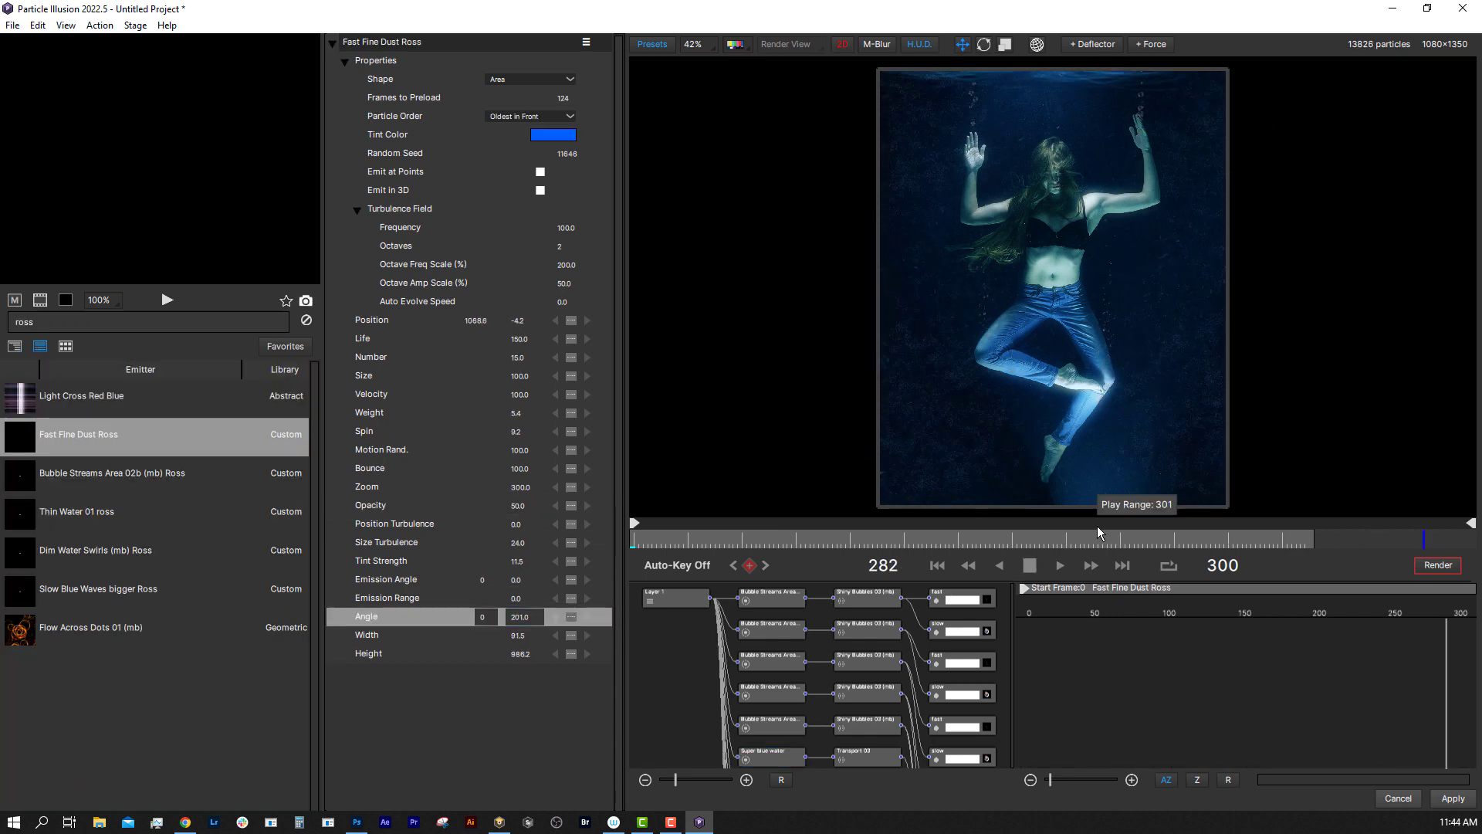
Place the Bubble Streams Area 02b (mb) Ross emitter near the dancer's lower foot and set its Weight to 10 and Number to 2
{"action": "left_click", "coordinate": [1041, 458]}
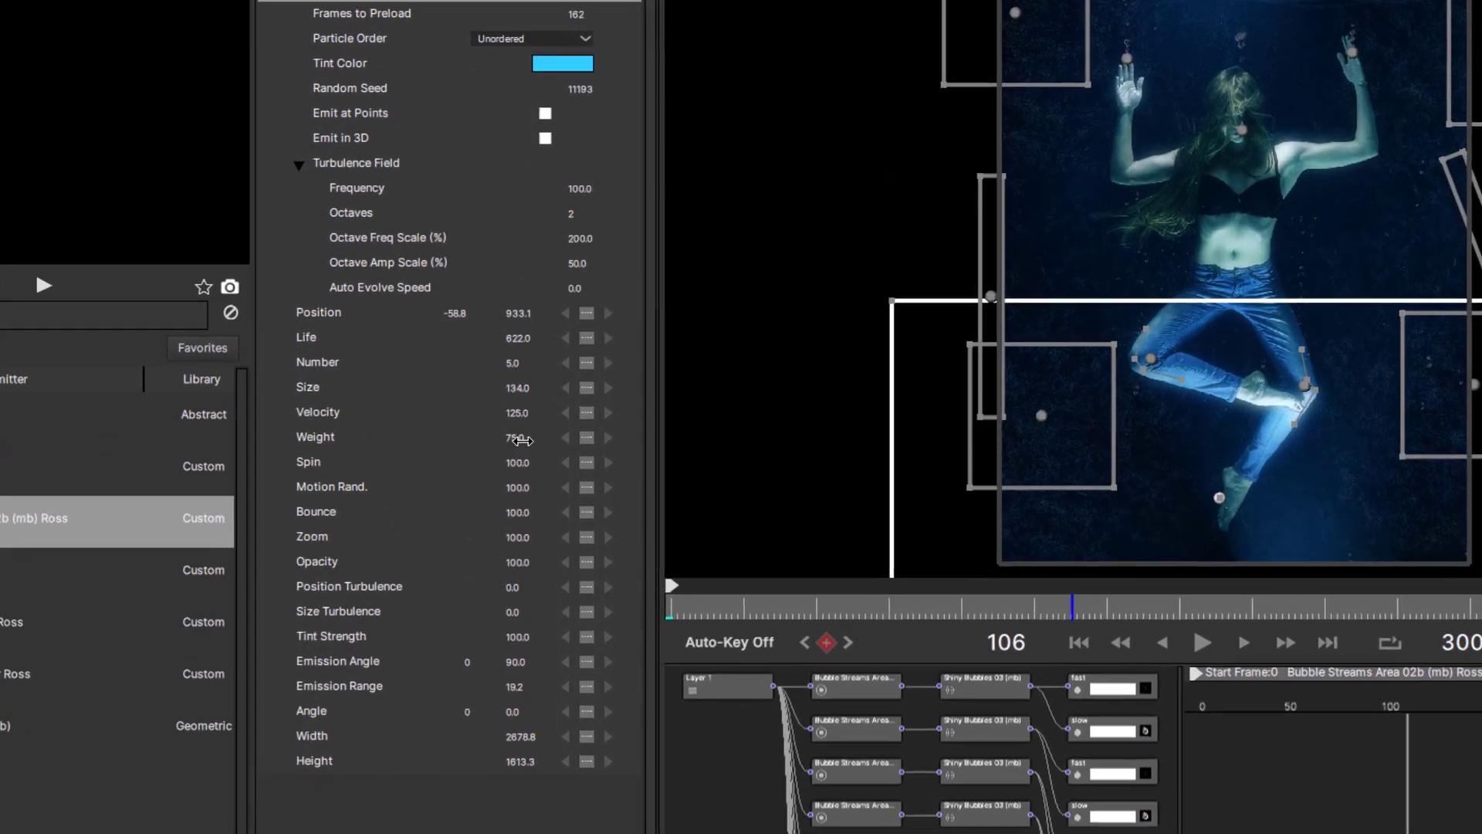
{"action": "left_click", "coordinate": [522, 440]}
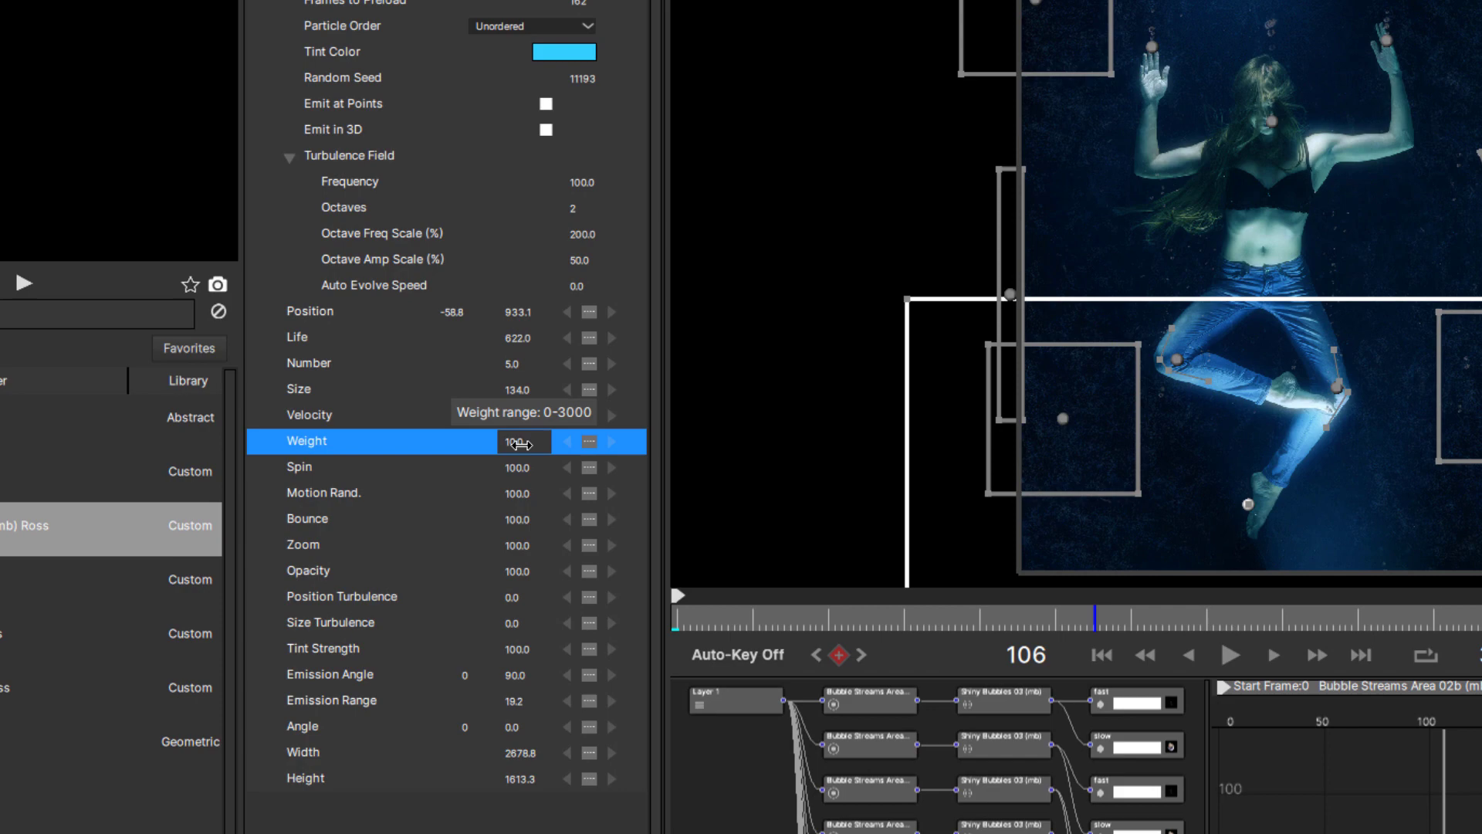
{"action": "type", "text": "10"}
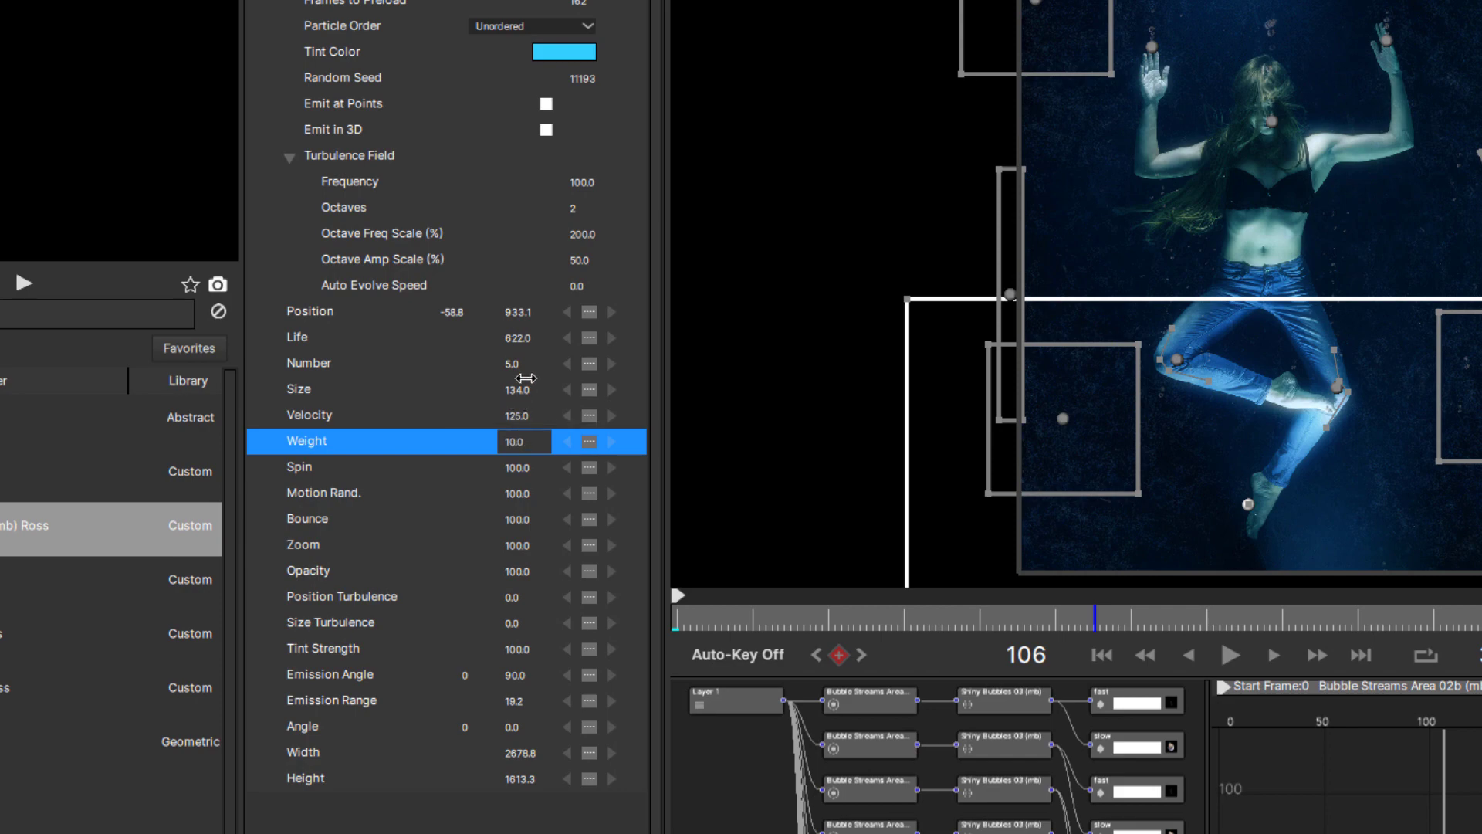
{"action": "left_click", "coordinate": [515, 369]}
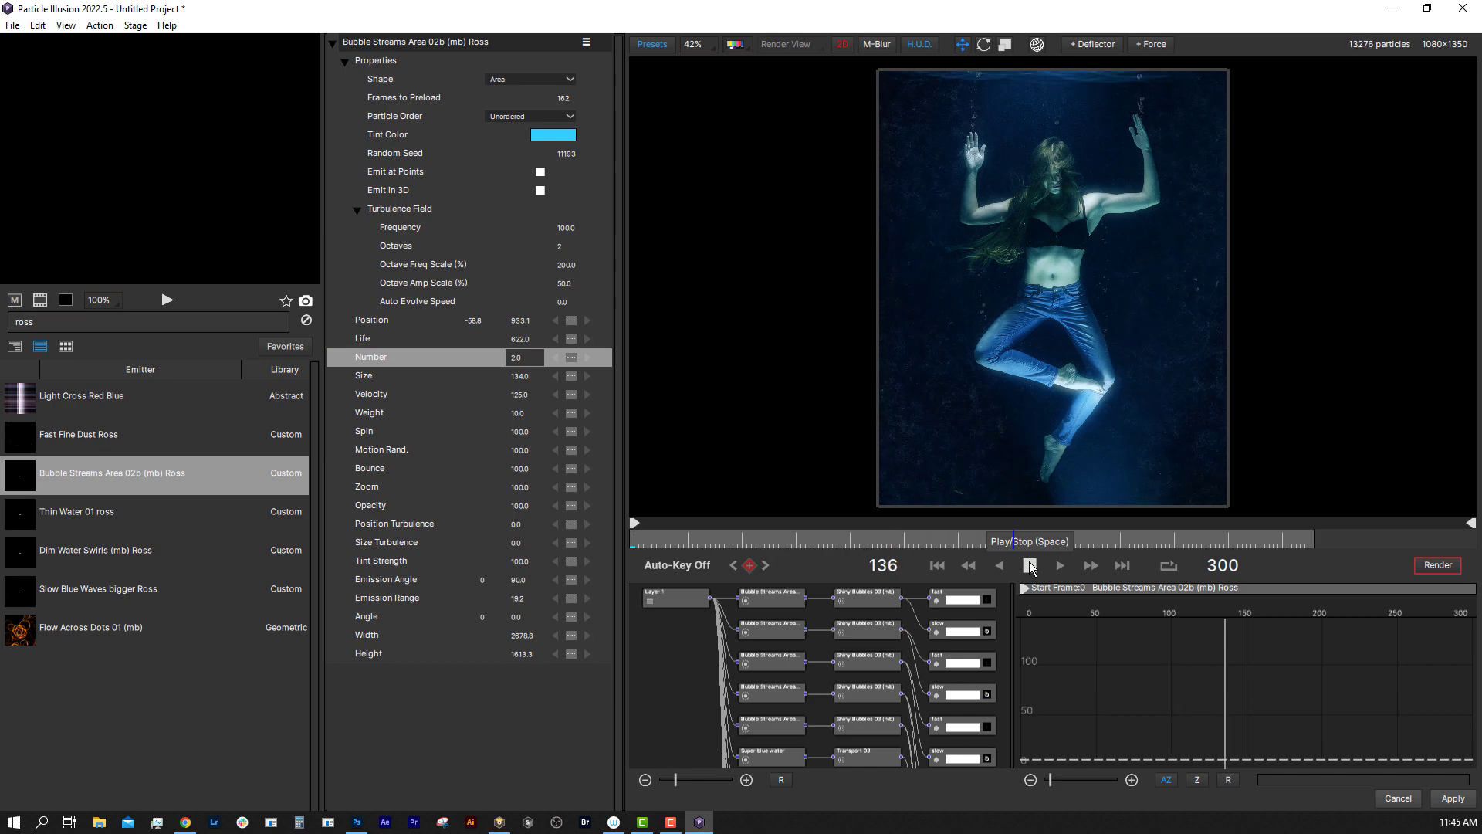
Stop playback and render the full range as an MP4 named Water Animation on the Desktop at 1080 x 1350 and 24 FPS
{"action": "left_click", "coordinate": [1031, 567]}
{"action": "left_click", "coordinate": [1438, 565]}
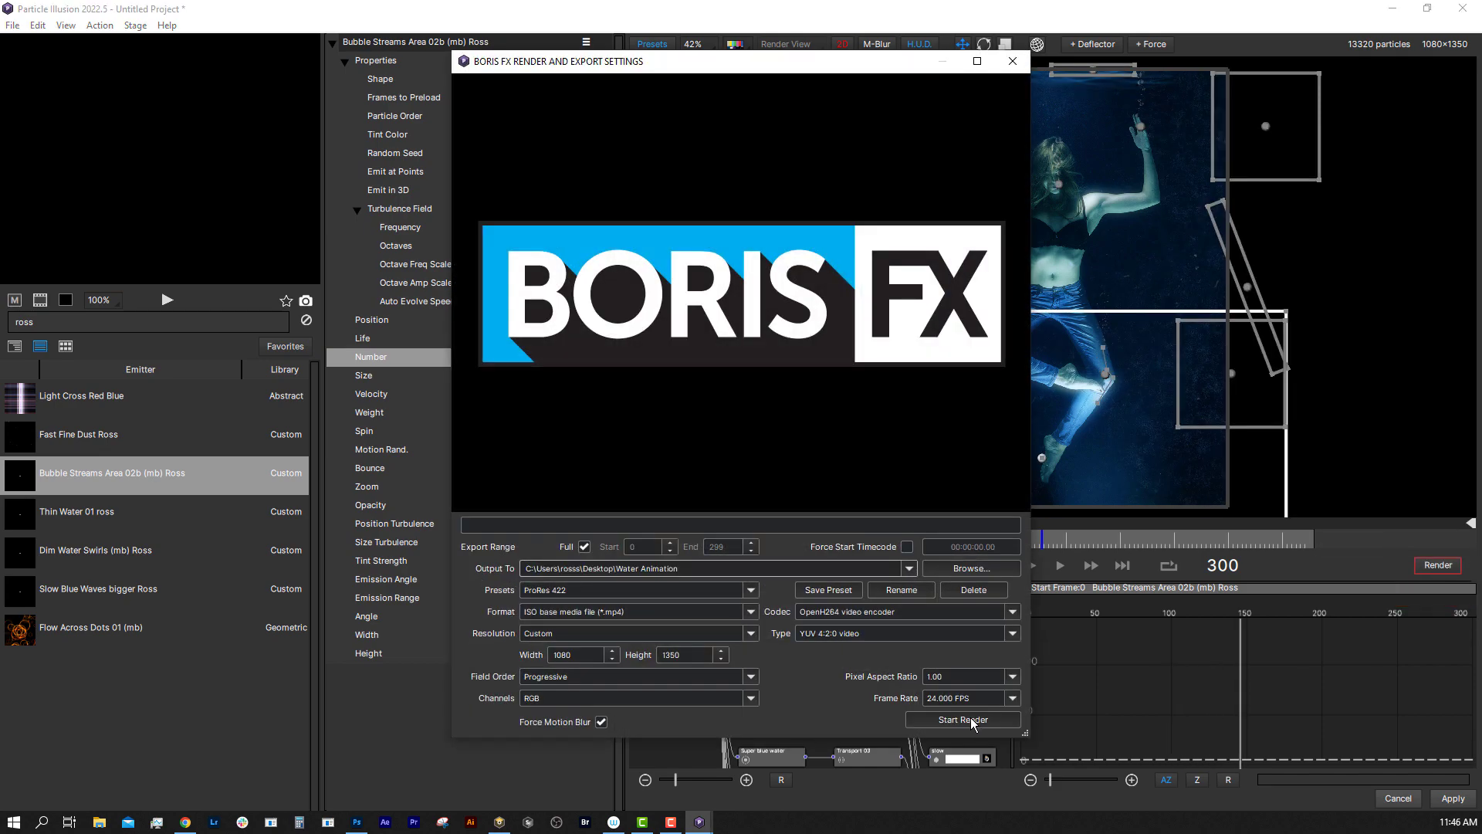
{"action": "left_click", "coordinate": [967, 719]}
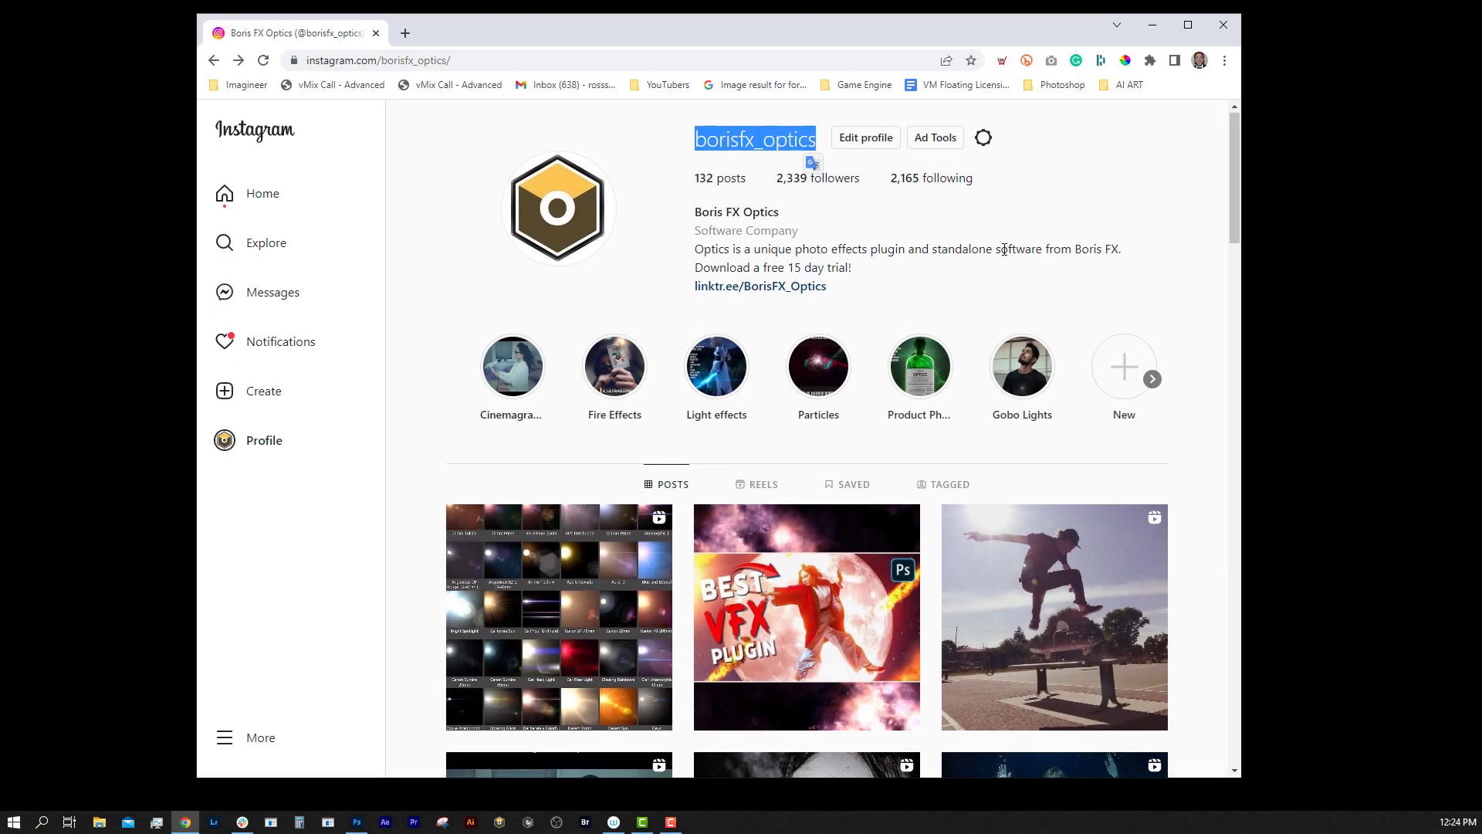
Browse the borisfx_optics Instagram profile's posts and open the underwater dancer post
{"action": "scroll", "coordinate": [1001, 251], "scroll_direction": "down", "scroll_amount": 3}
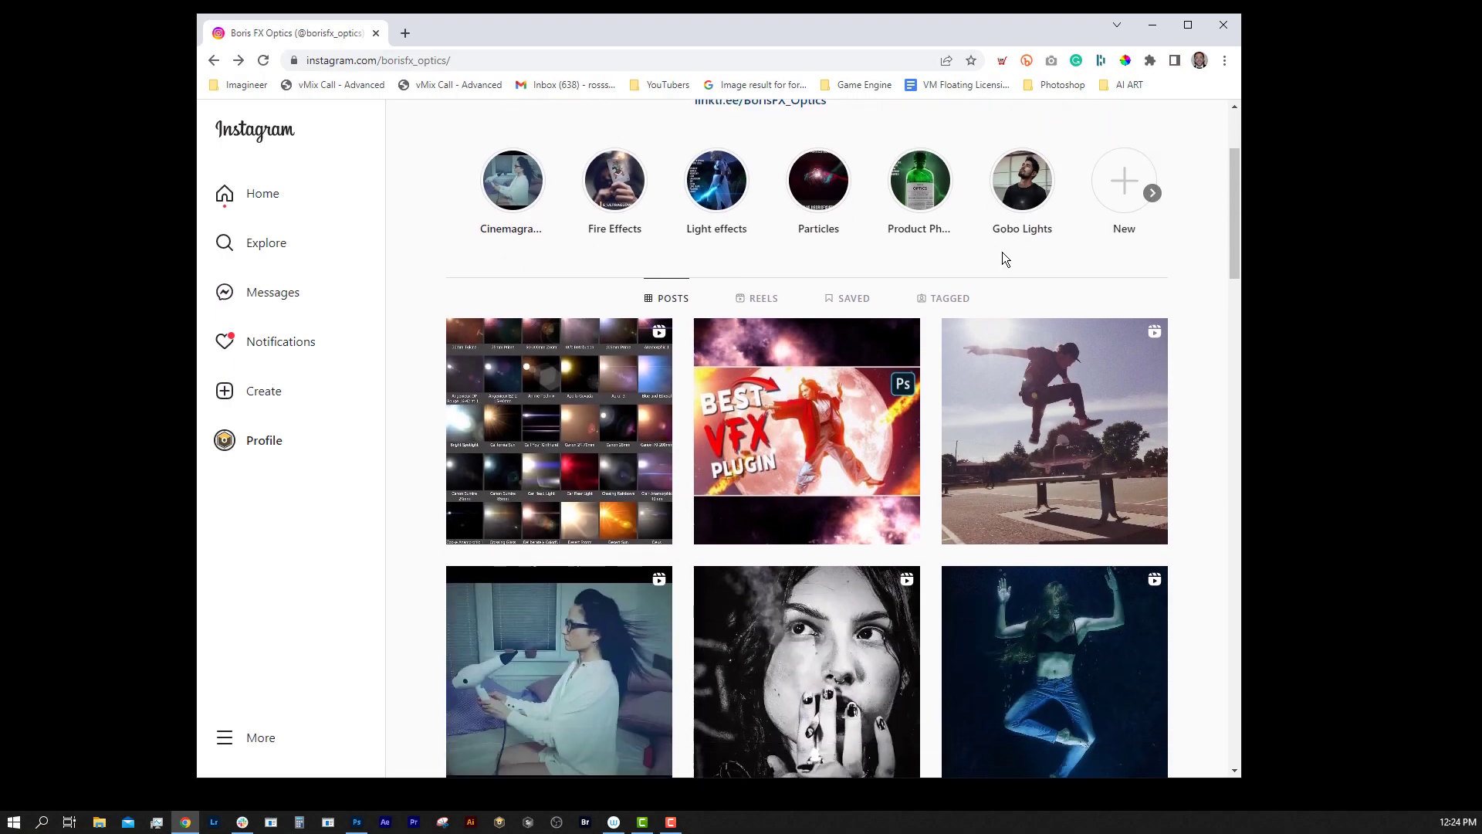
{"action": "scroll", "coordinate": [1002, 252], "scroll_direction": "down", "scroll_amount": 2}
{"action": "left_click", "coordinate": [1054, 494]}
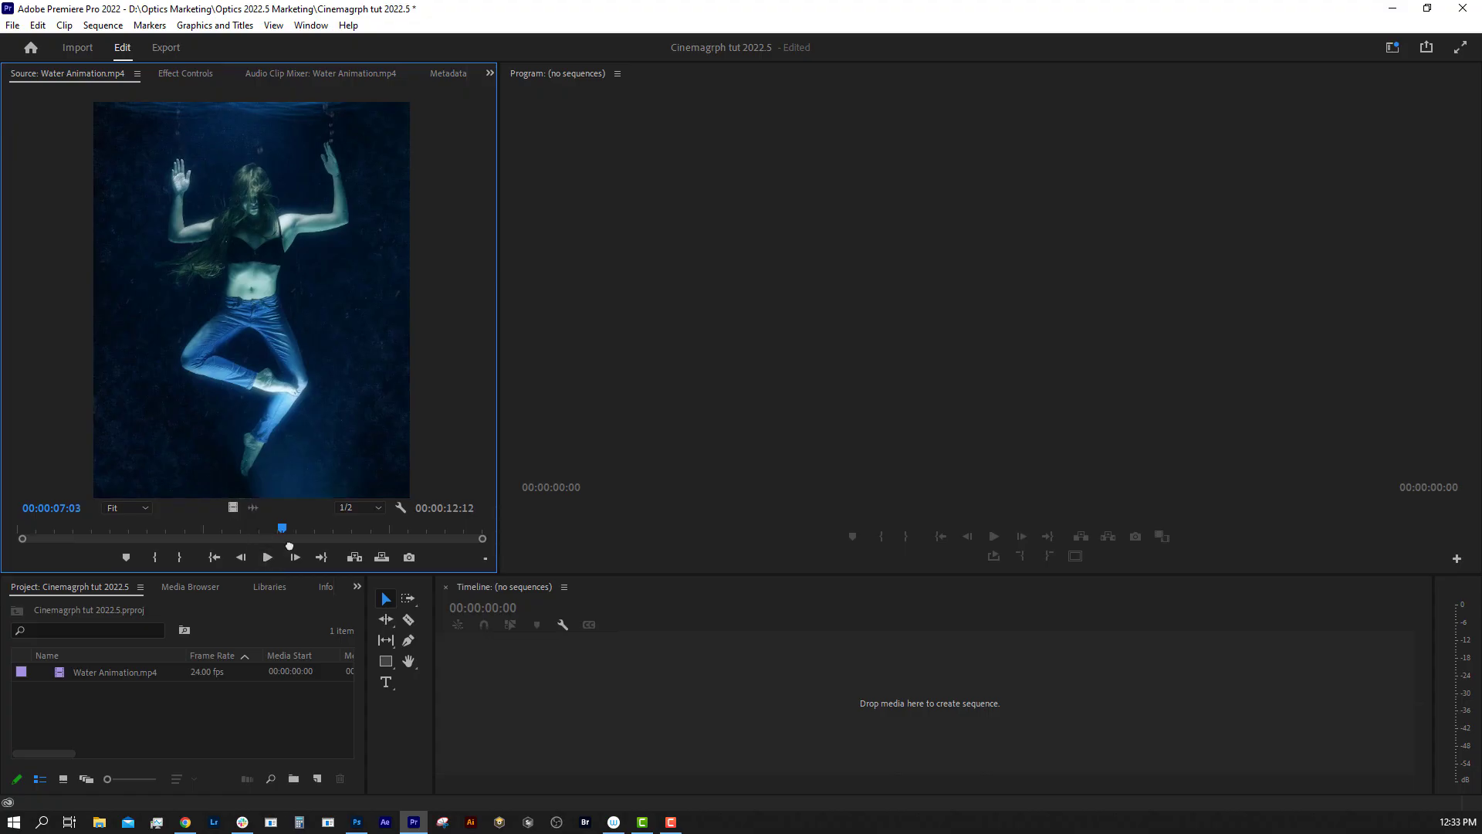
Switch to Premiere Pro and create a timeline sequence from Water Animation.mp4
{"action": "left_click_drag", "start_coordinate": [289, 545], "coordinate": [733, 718]}
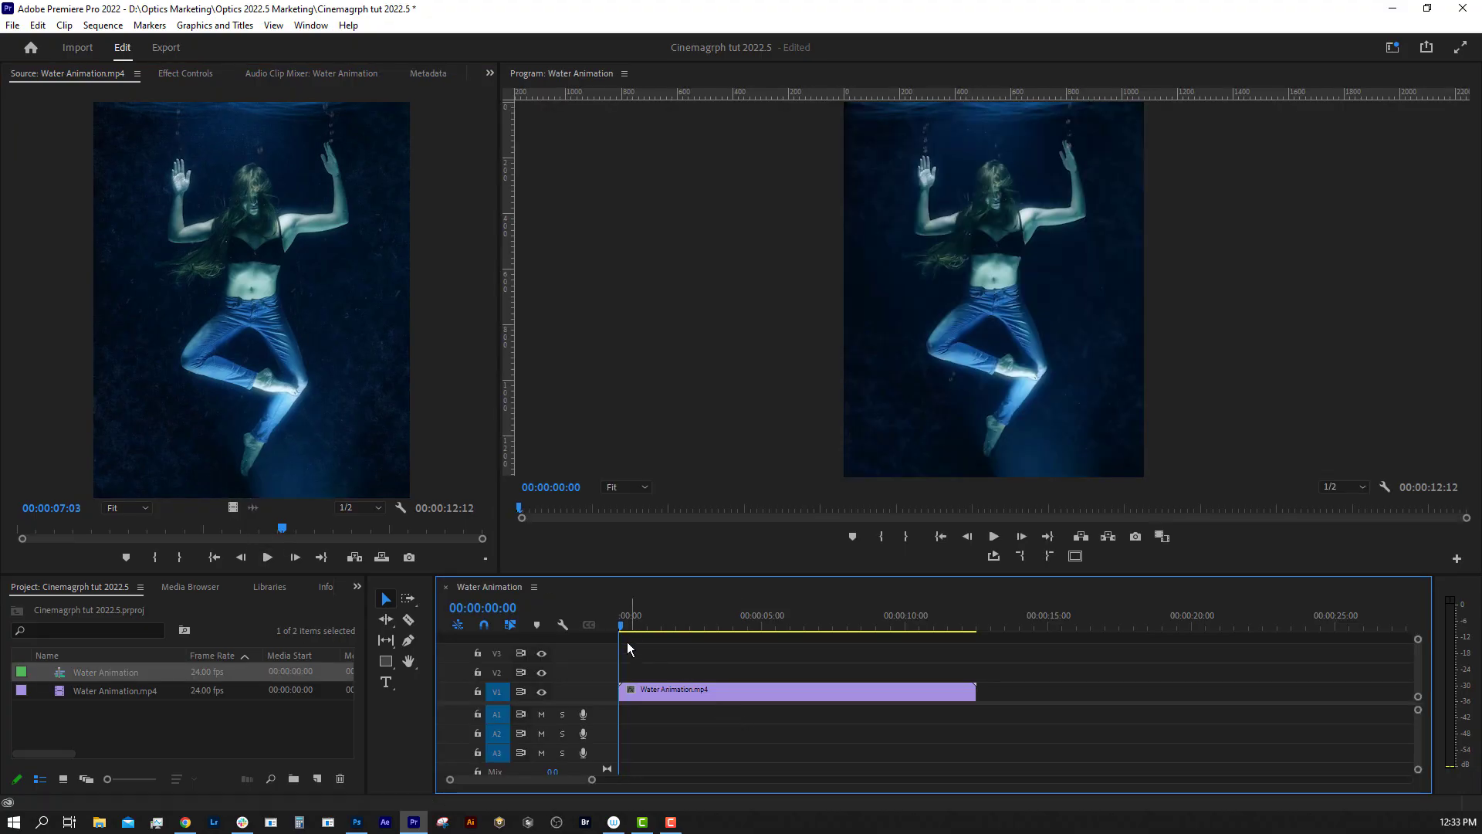
{"action": "left_click_drag", "start_coordinate": [592, 780], "coordinate": [545, 781]}
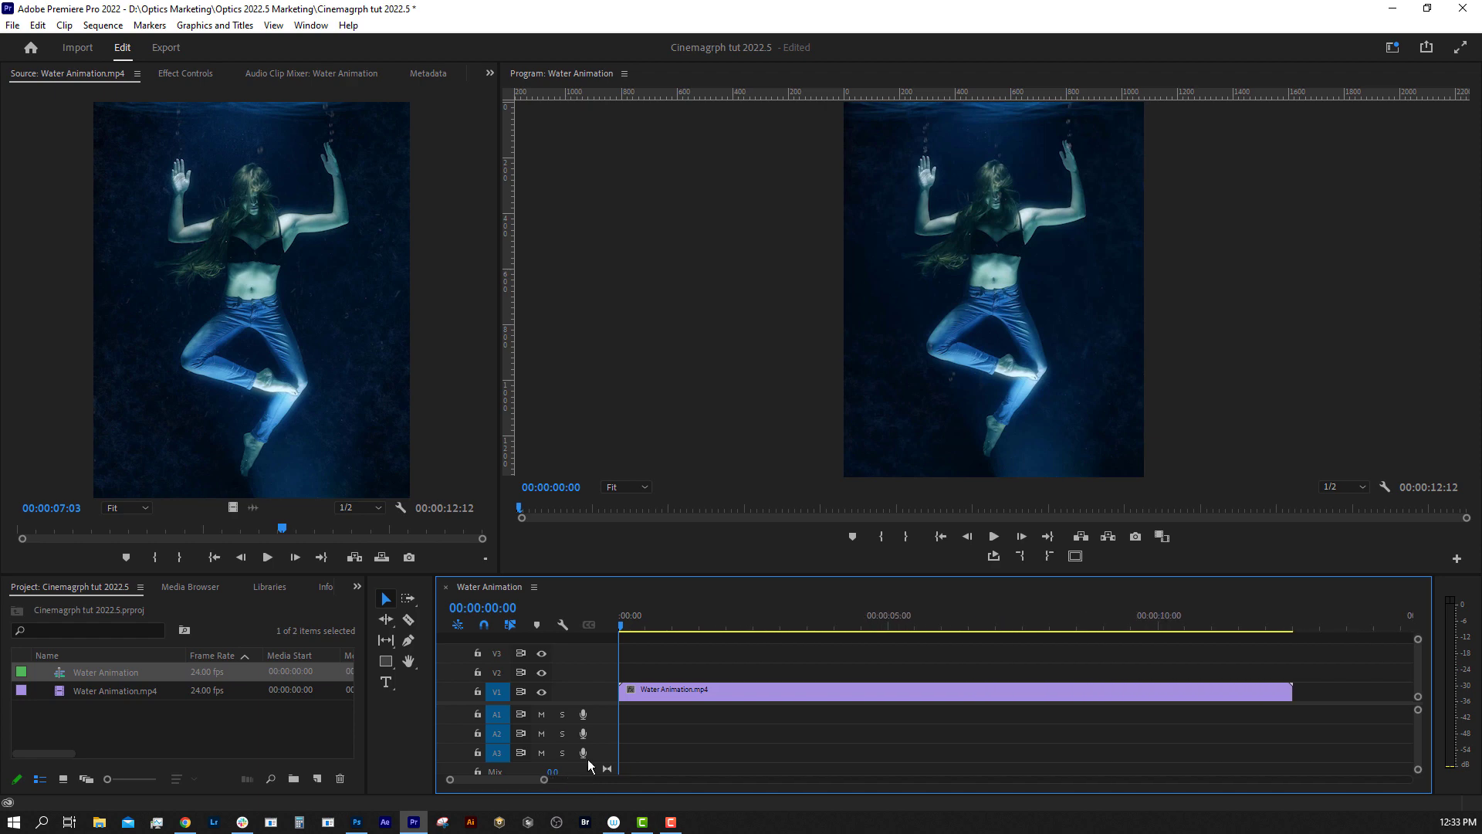
Split the Water Animation.mp4 clip at 00:00:01:00 with the Razor tool and return to the Selection tool
{"action": "left_click_drag", "start_coordinate": [634, 624], "coordinate": [673, 632]}
{"action": "left_click", "coordinate": [674, 695]}
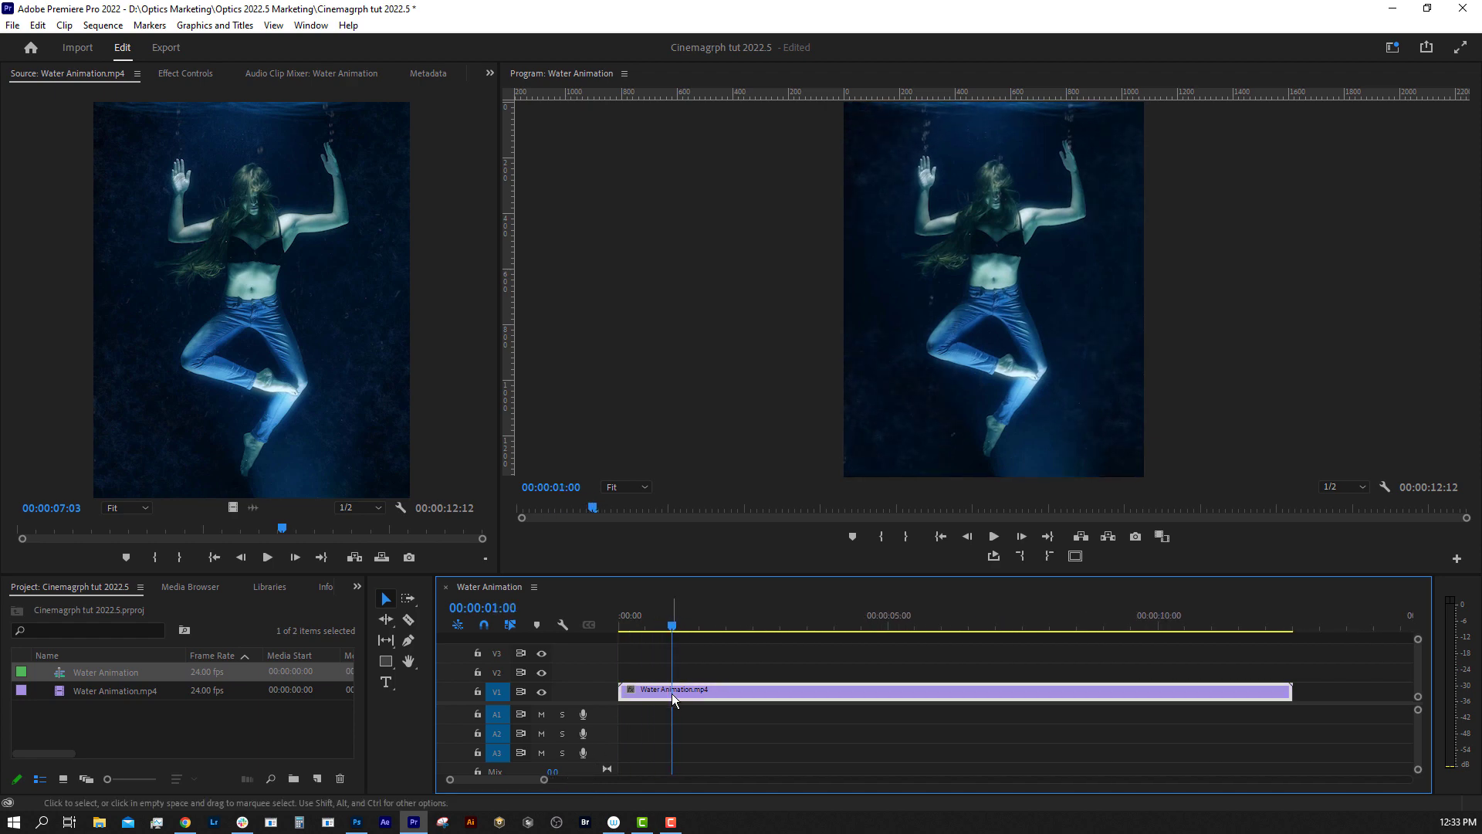
{"action": "left_click", "coordinate": [408, 619]}
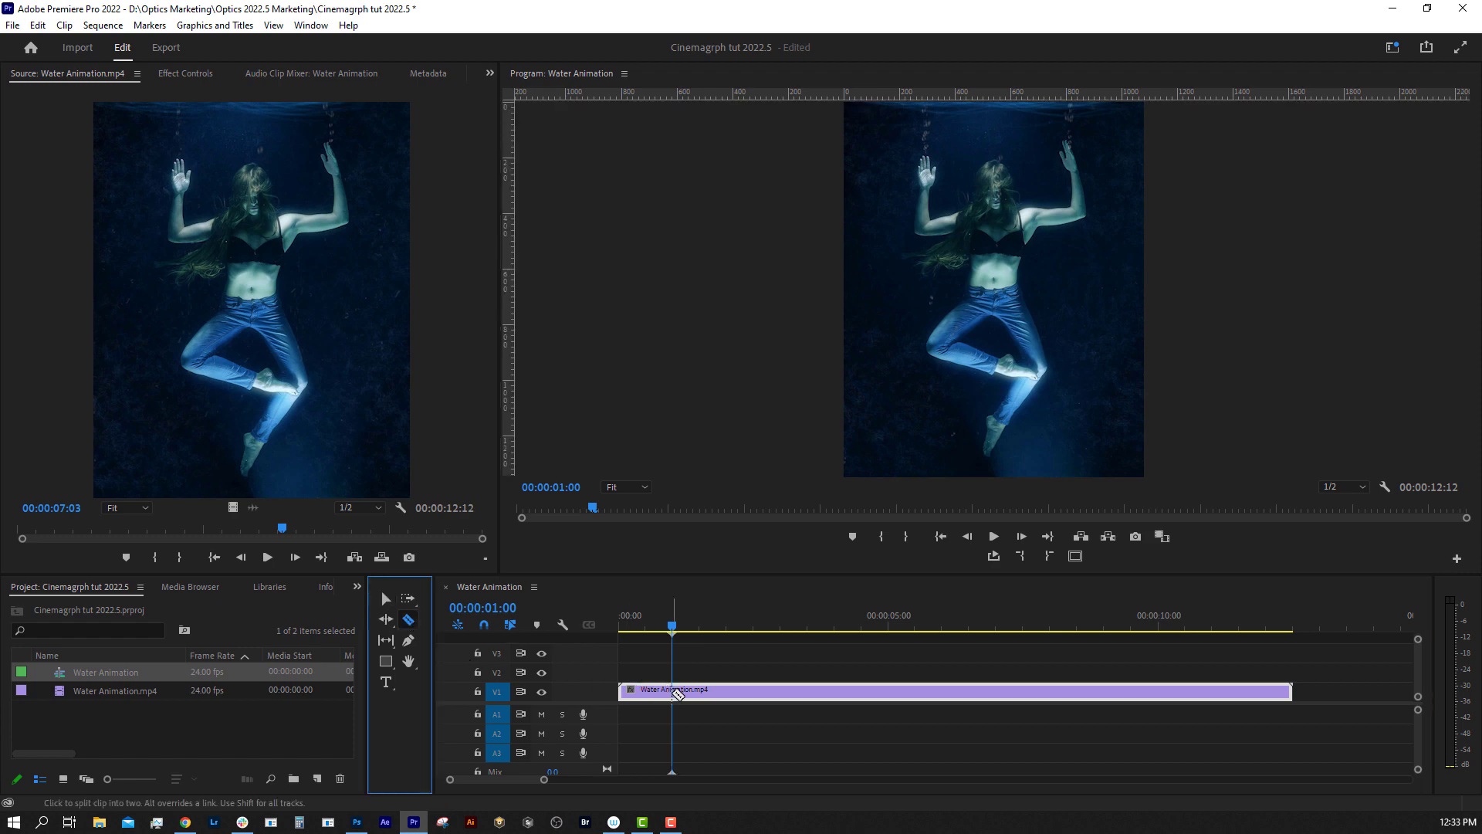
{"action": "left_click", "coordinate": [677, 694]}
{"action": "left_click", "coordinate": [386, 599]}
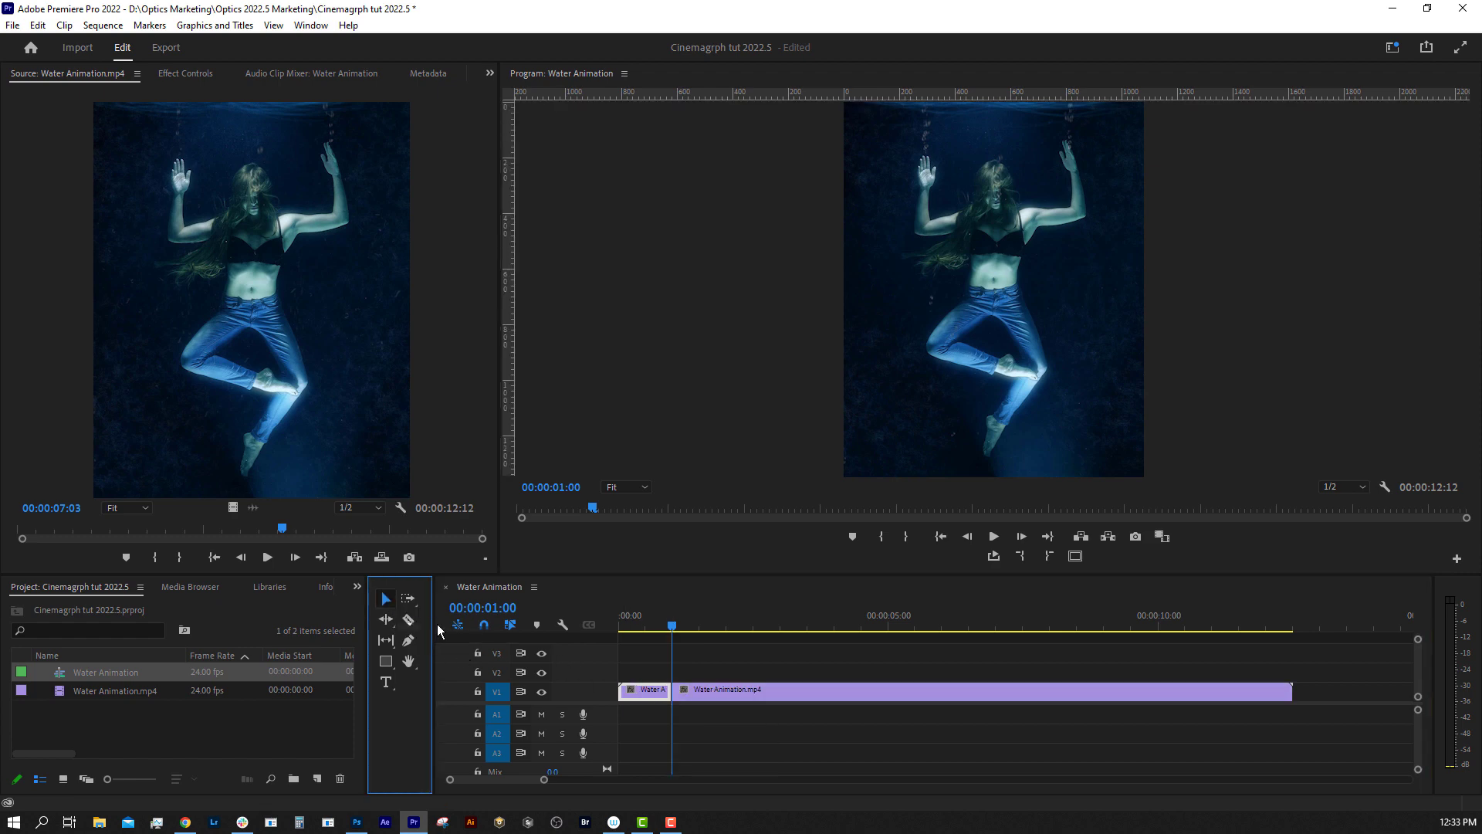
Move the one-second opening segment to V2 so it ends near 00:00:05:00, and trim the V1 clip's end to match it
{"action": "left_click_drag", "start_coordinate": [637, 698], "coordinate": [862, 674]}
{"action": "left_click_drag", "start_coordinate": [880, 621], "coordinate": [894, 629]}
{"action": "left_click_drag", "start_coordinate": [1291, 691], "coordinate": [897, 709]}
{"action": "left_click_drag", "start_coordinate": [897, 708], "coordinate": [890, 709]}
Apply a Cross Dissolve transition to the start of the short segment on V2
{"action": "left_click_drag", "start_coordinate": [83, 706], "coordinate": [854, 679]}
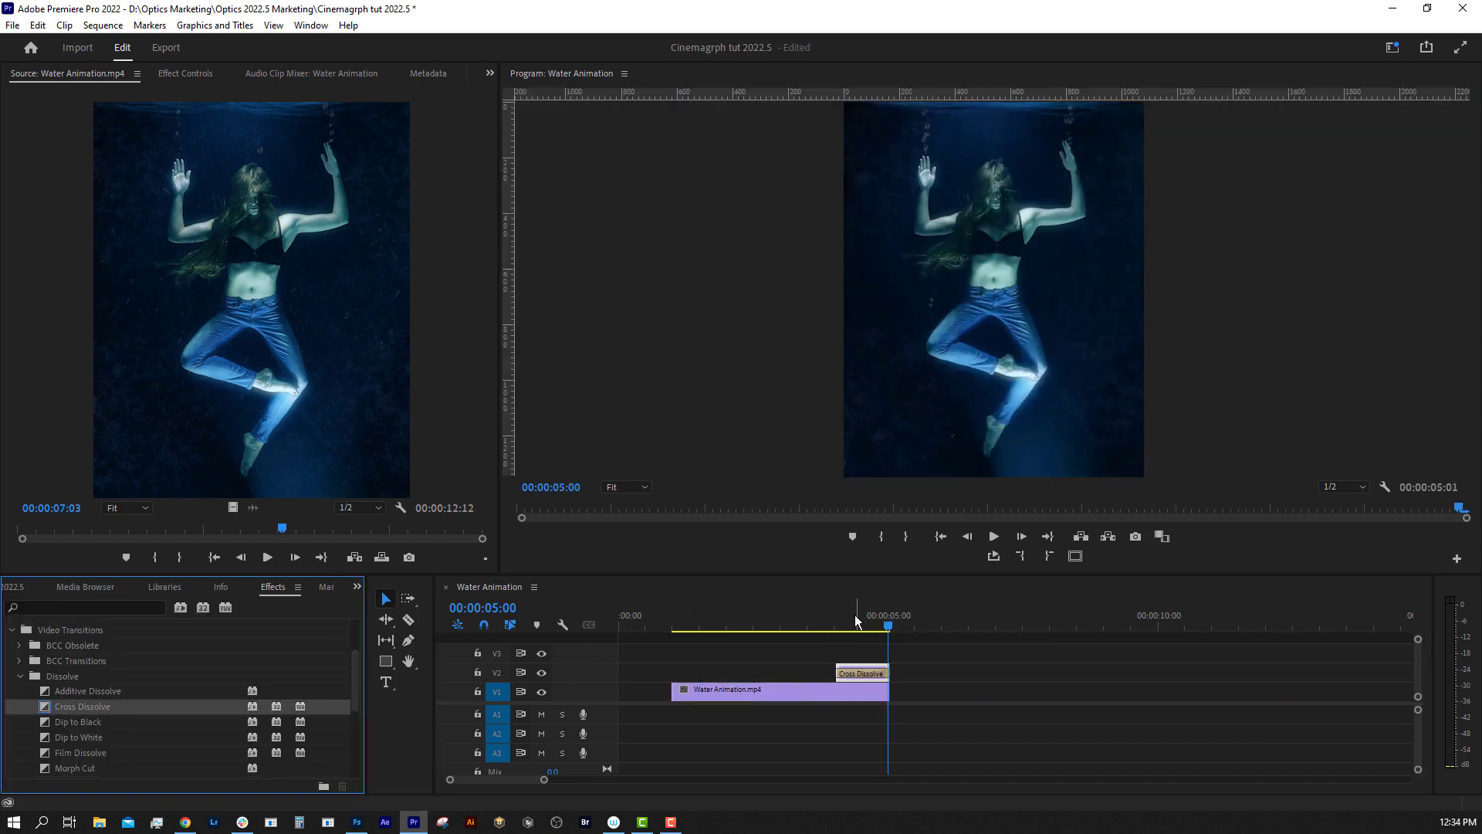
Mark the sequence's out point at 00:00:05:00 and in point at 00:00:01:00, and play back the marked range
{"action": "left_click", "coordinate": [906, 537]}
{"action": "left_click_drag", "start_coordinate": [697, 626], "coordinate": [675, 623]}
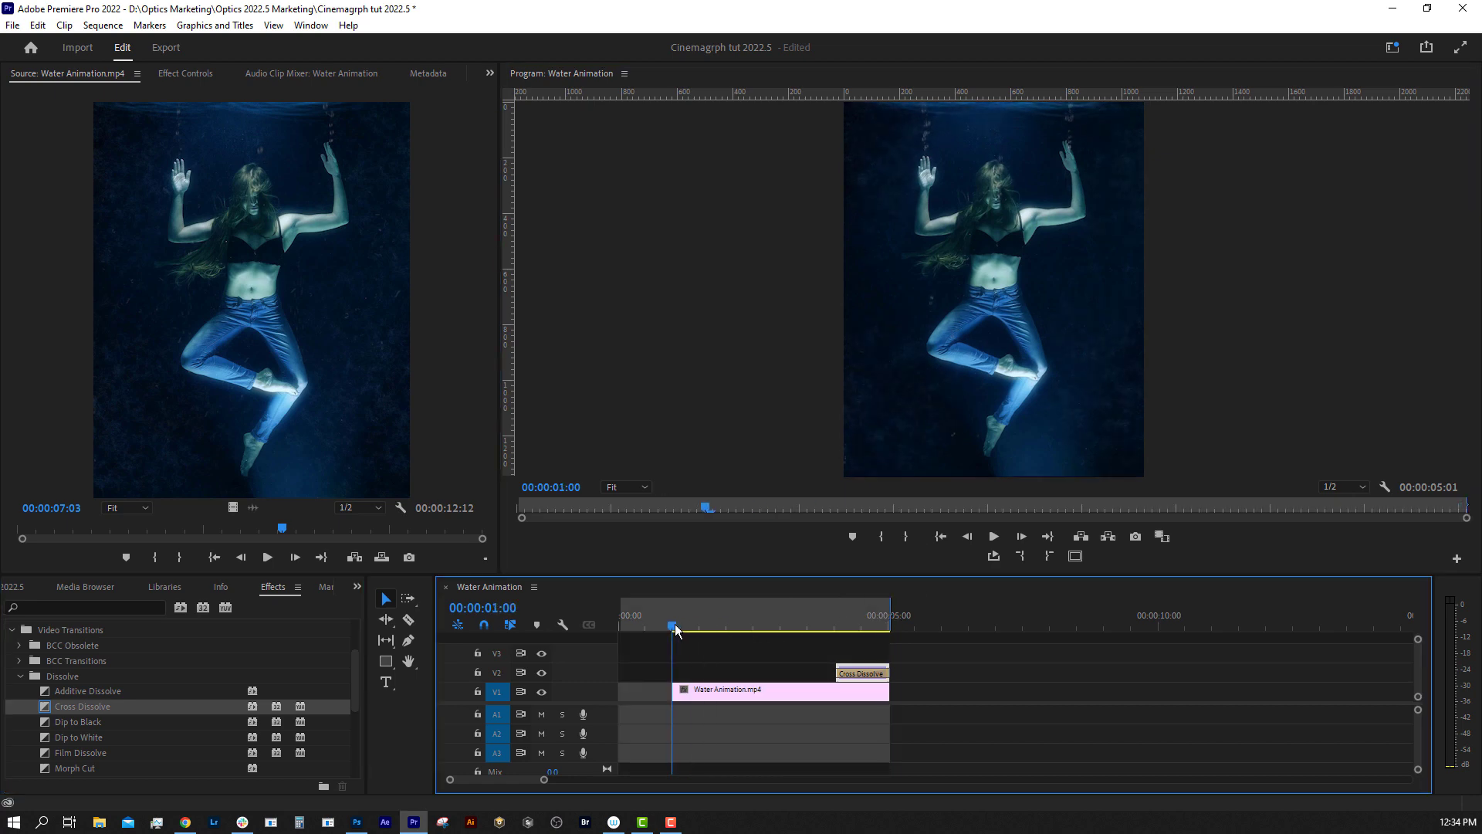
{"action": "left_click", "coordinate": [880, 536]}
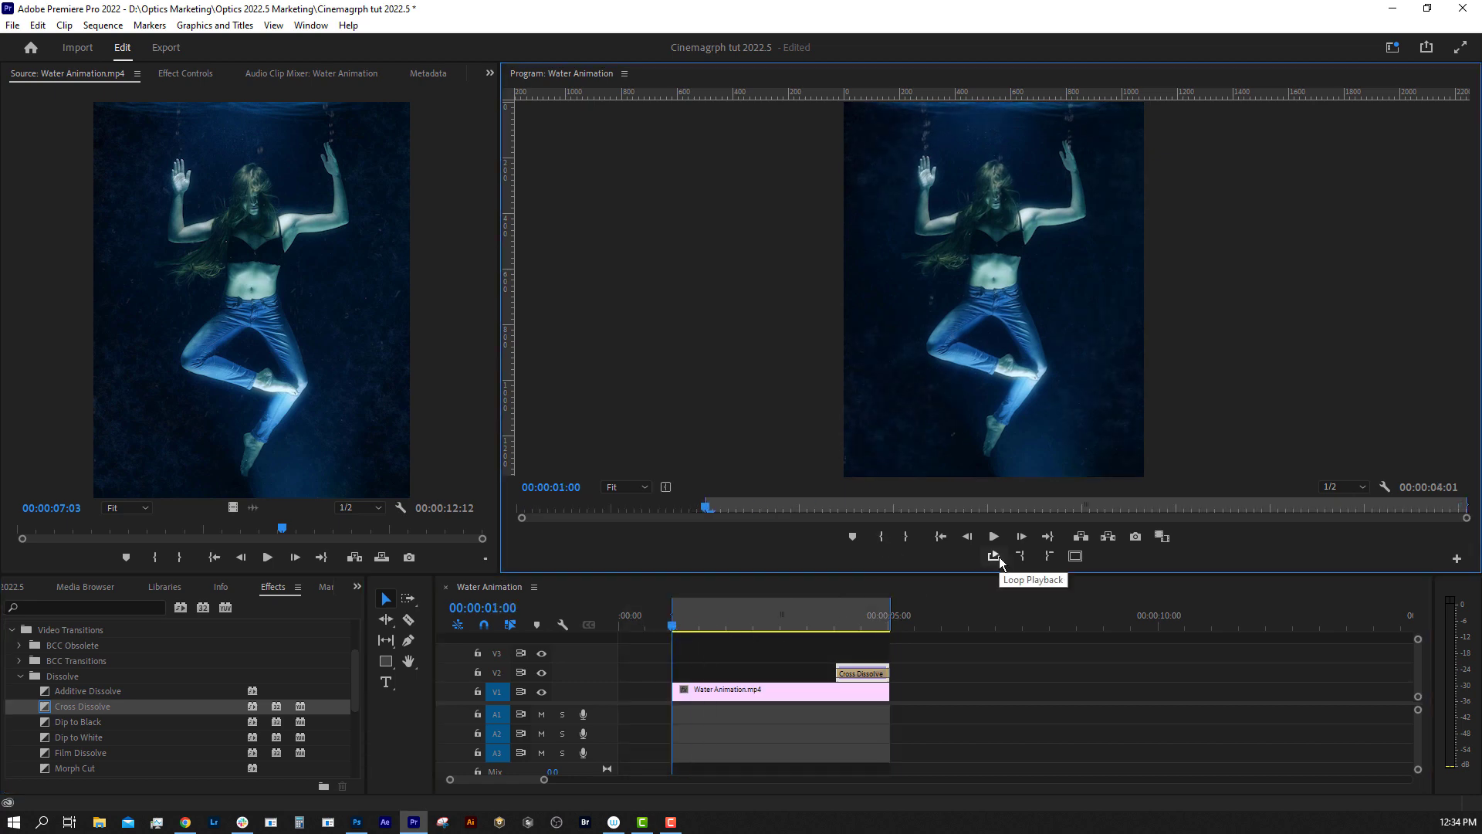
{"action": "left_click", "coordinate": [993, 536]}
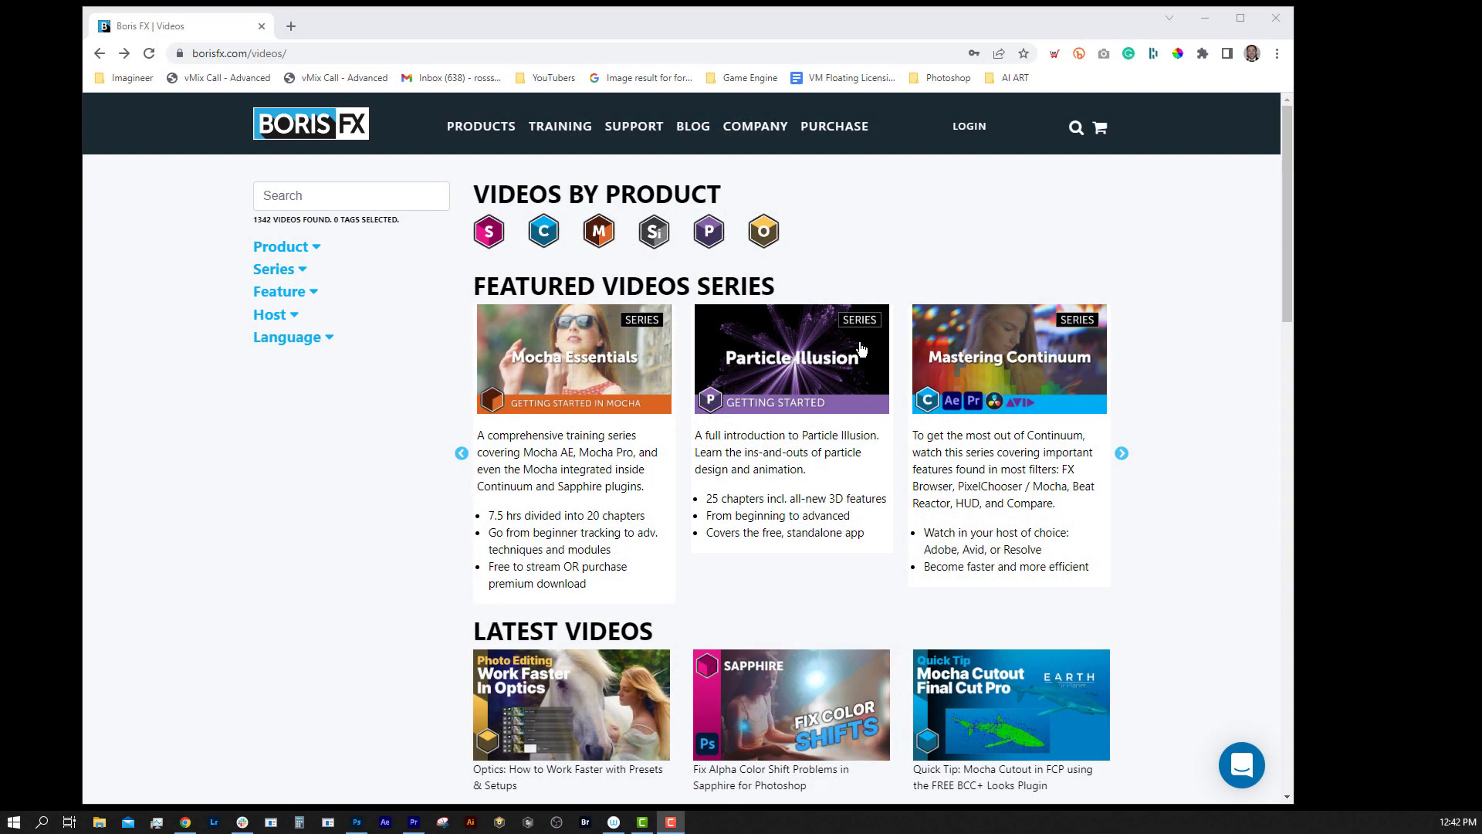
Open the Particle Illusion Getting Started series on the Boris FX videos page in Chrome and browse its chapter list
{"action": "left_click", "coordinate": [879, 318]}
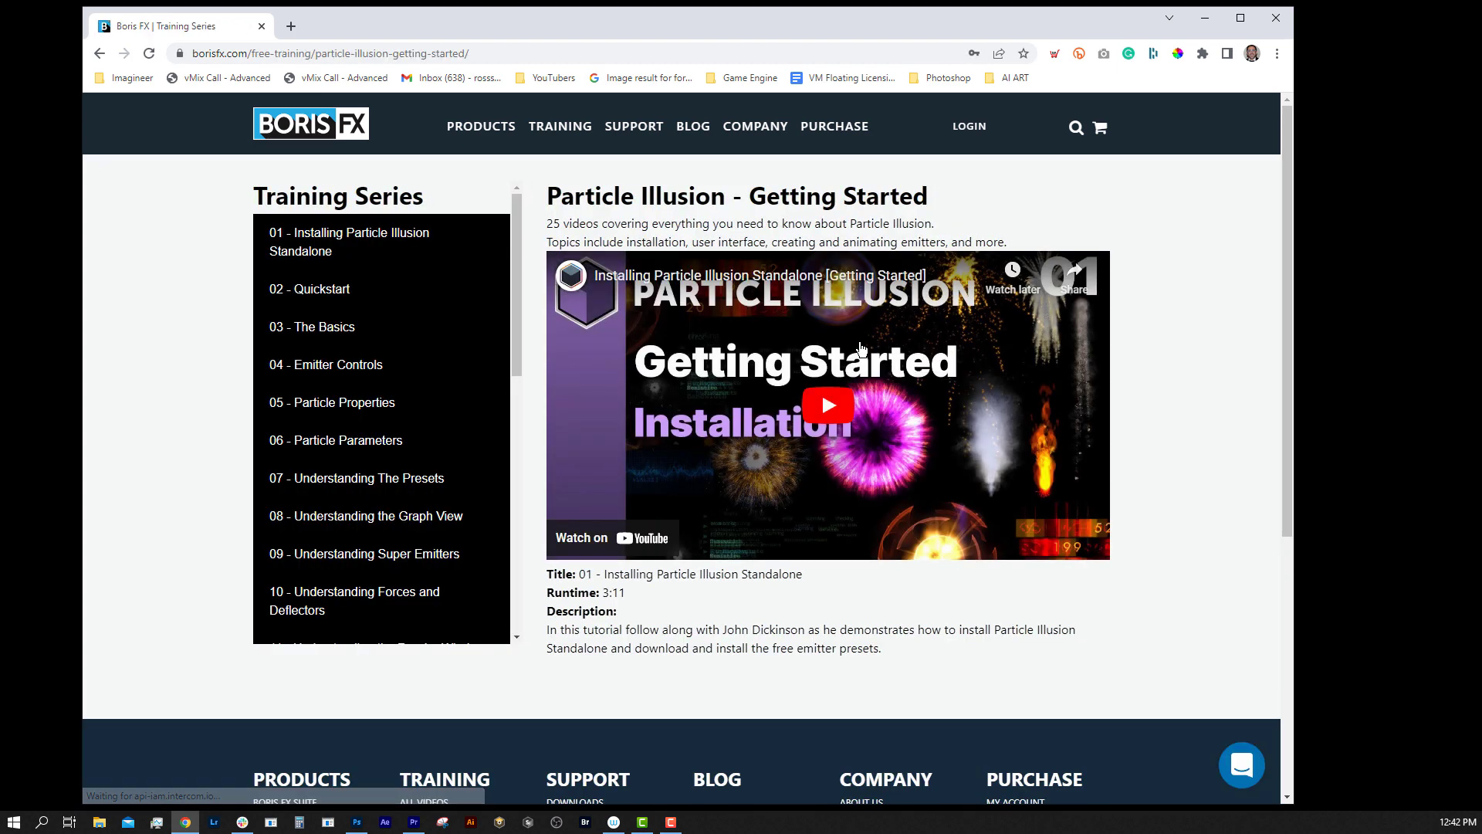
{"action": "left_click_drag", "start_coordinate": [517, 281], "coordinate": [503, 387]}
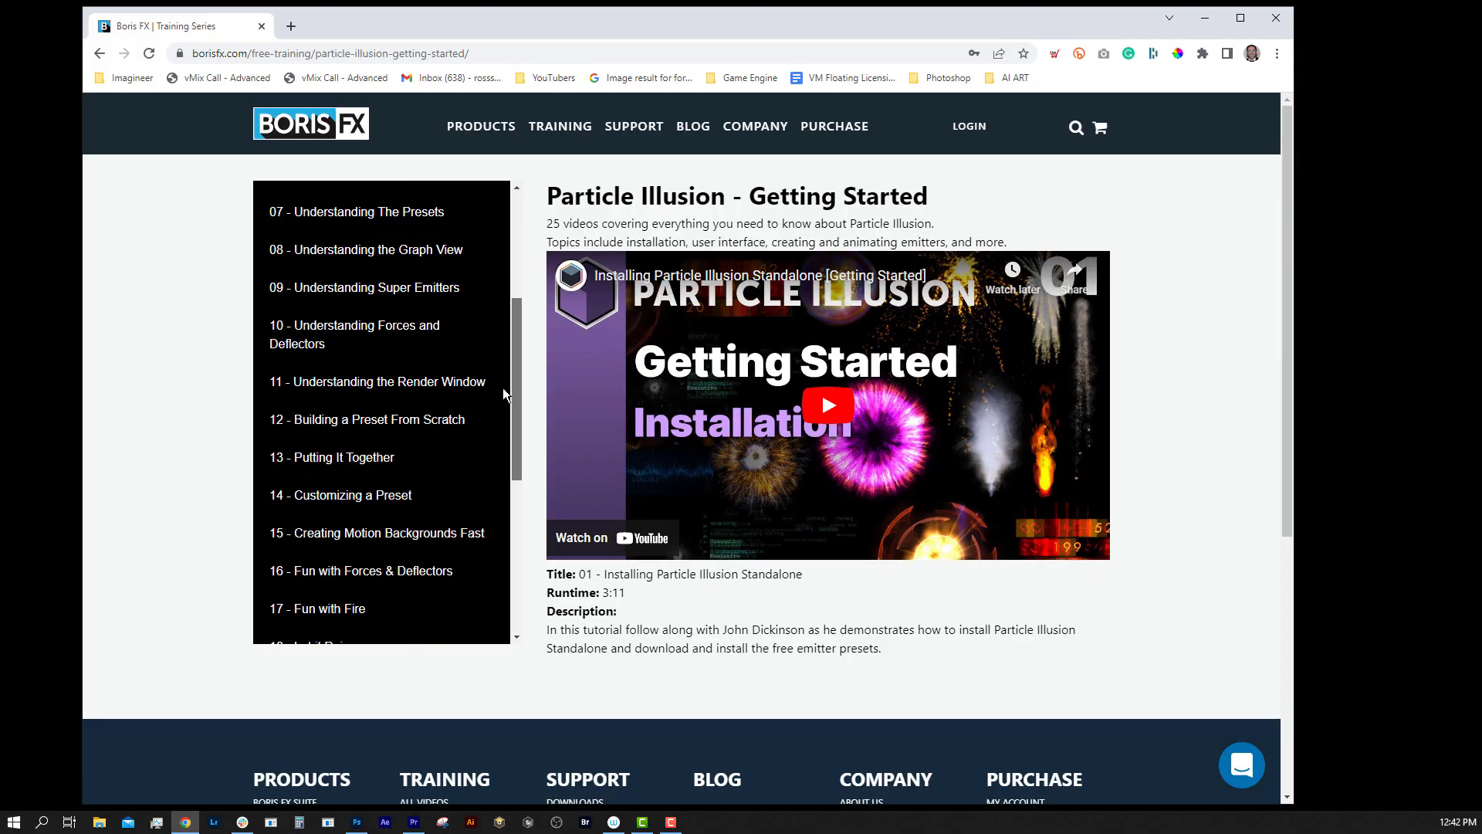